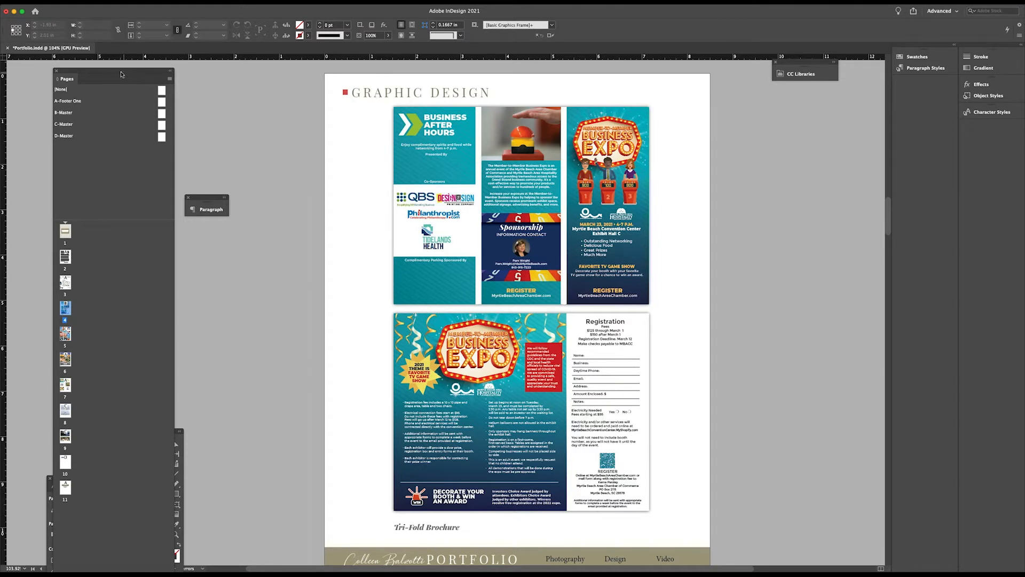
Go to page 1, group the Pages panel with CC Libraries and float the group over the document
{"action": "left_click_drag", "start_coordinate": [122, 73], "coordinate": [733, 42]}
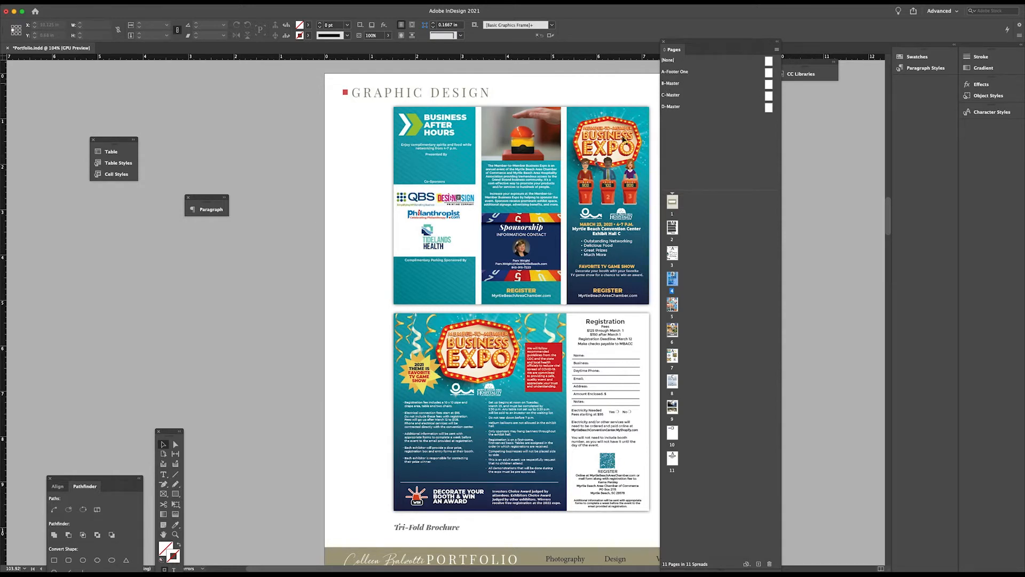
{"action": "double_click", "coordinate": [671, 202]}
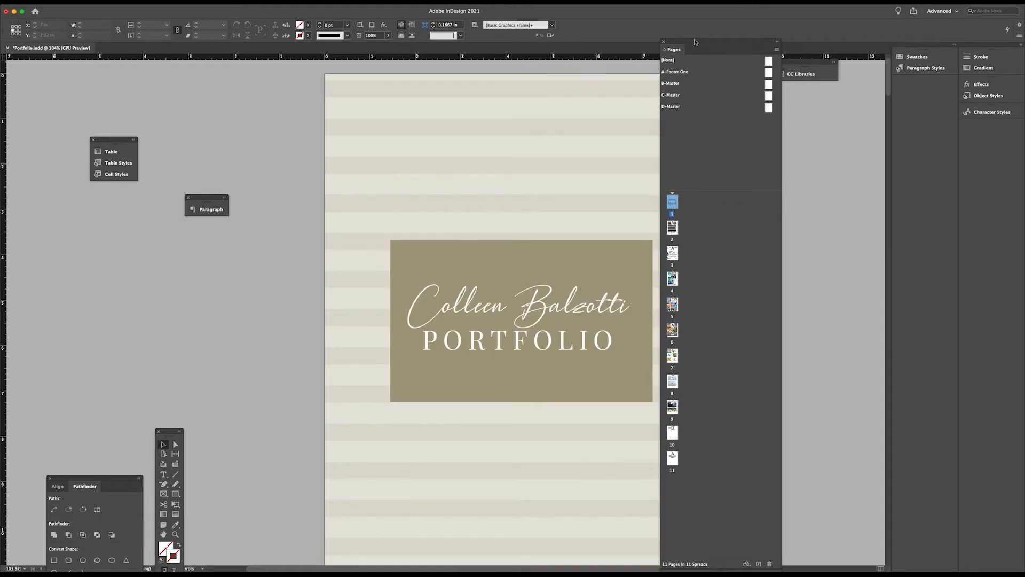
{"action": "left_click_drag", "start_coordinate": [698, 41], "coordinate": [815, 51]}
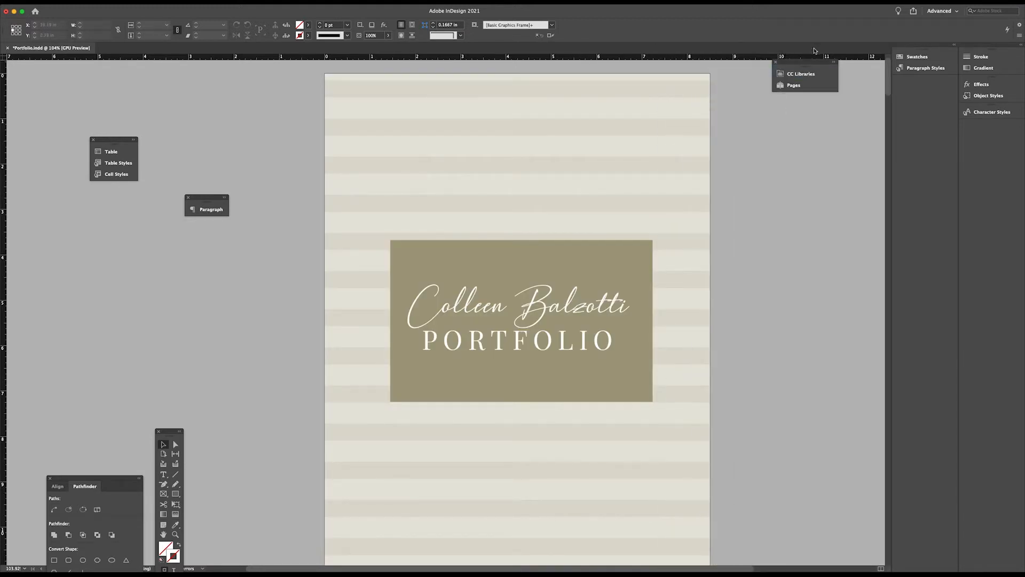
{"action": "left_click", "coordinate": [803, 84]}
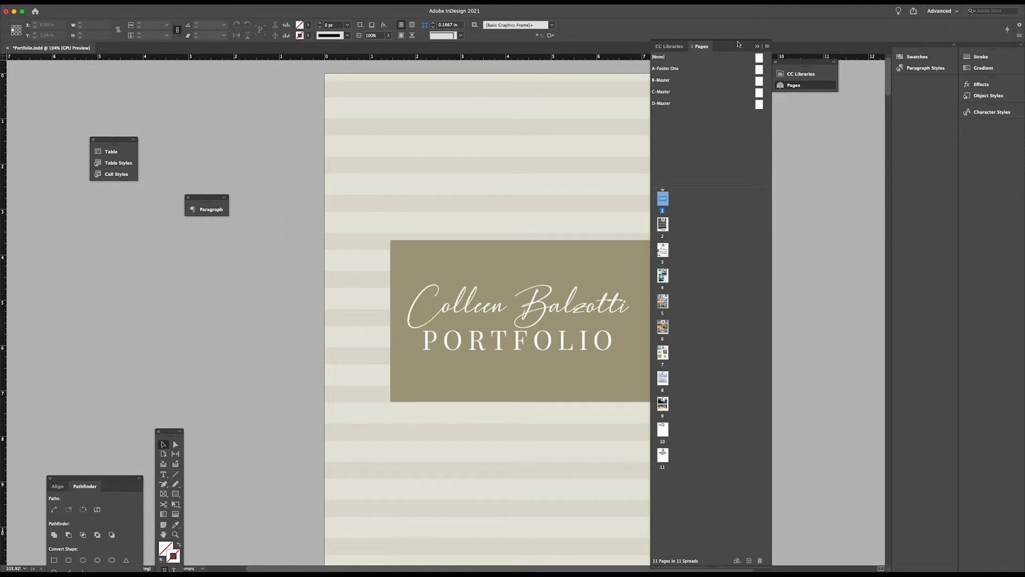
{"action": "left_click_drag", "start_coordinate": [738, 49], "coordinate": [761, 167]}
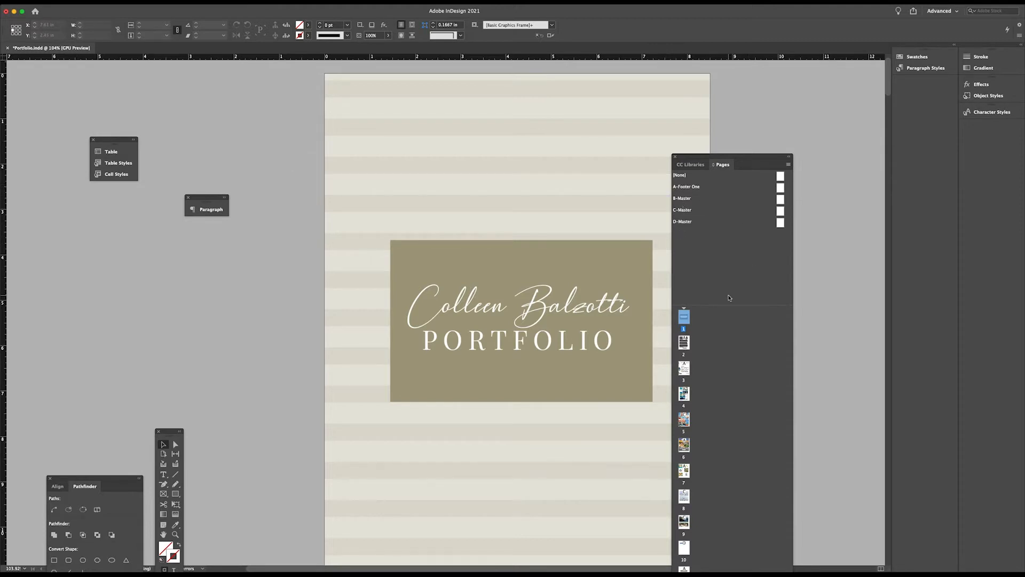
Open the A-Footer One master and move the Pages panel clear of its footer bar
{"action": "double_click", "coordinate": [780, 187]}
{"action": "scroll", "coordinate": [512, 542], "scroll_direction": "down", "scroll_amount": 3}
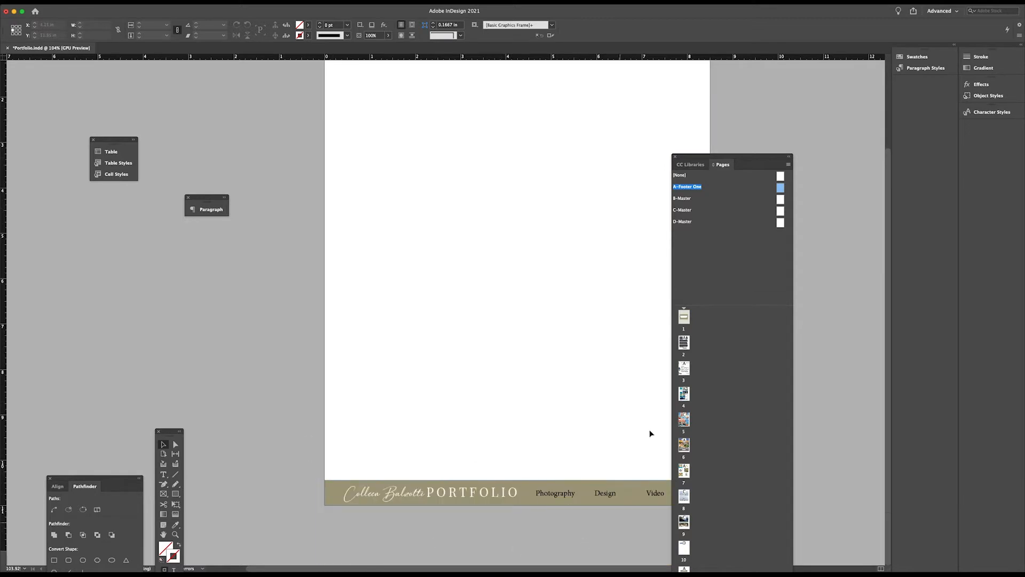
{"action": "left_click_drag", "start_coordinate": [695, 160], "coordinate": [753, 128]}
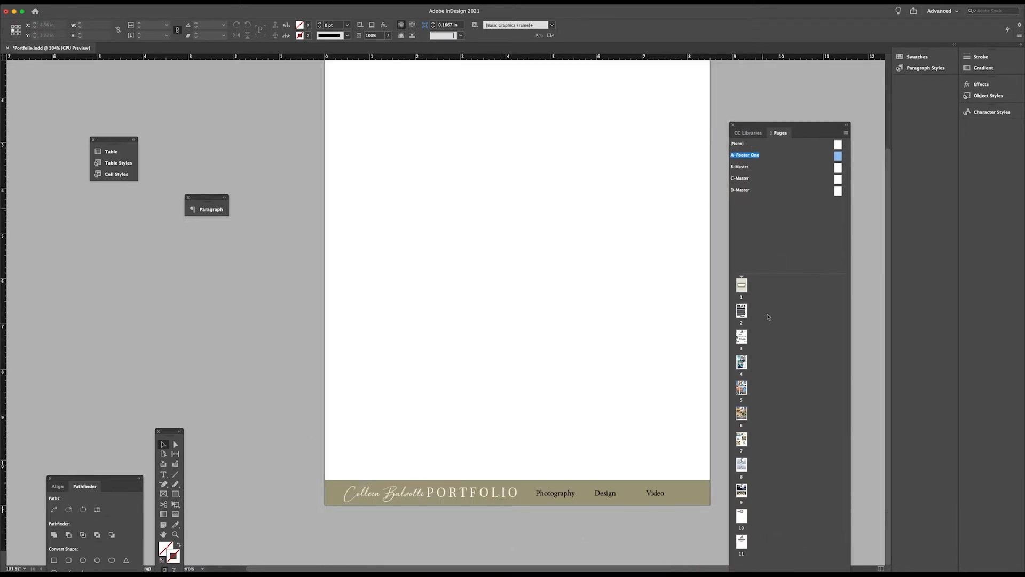
View the résumé on page 3 with its footer, then return to the footer on the A-Footer One master
{"action": "double_click", "coordinate": [741, 337]}
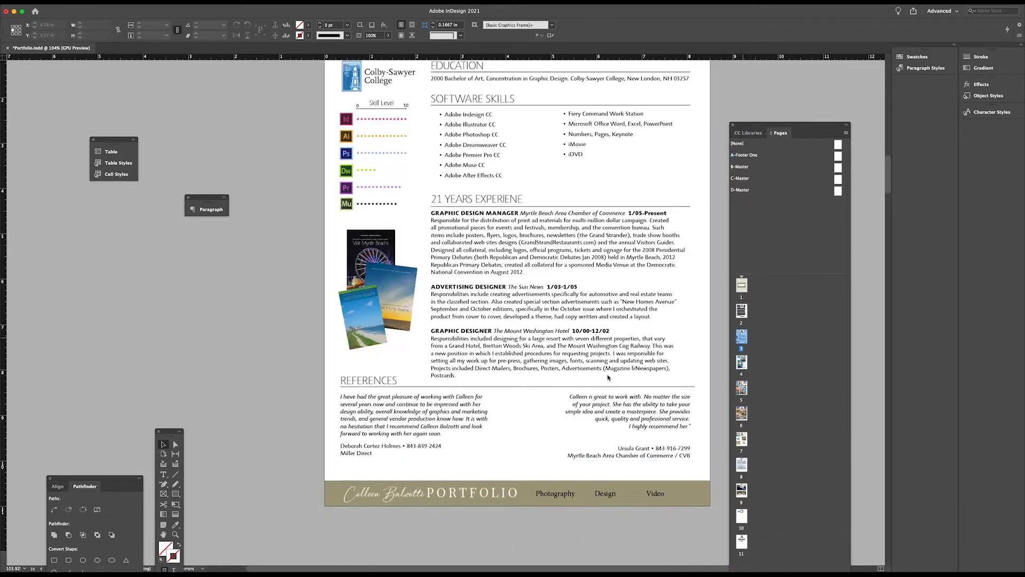
{"action": "scroll", "coordinate": [342, 251], "scroll_direction": "up", "scroll_amount": 8}
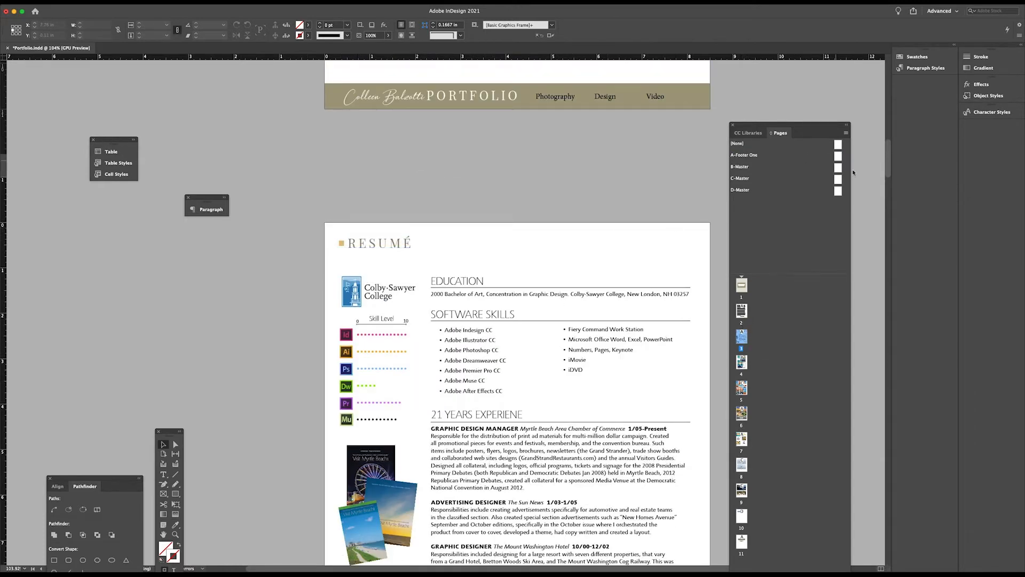
{"action": "double_click", "coordinate": [838, 156]}
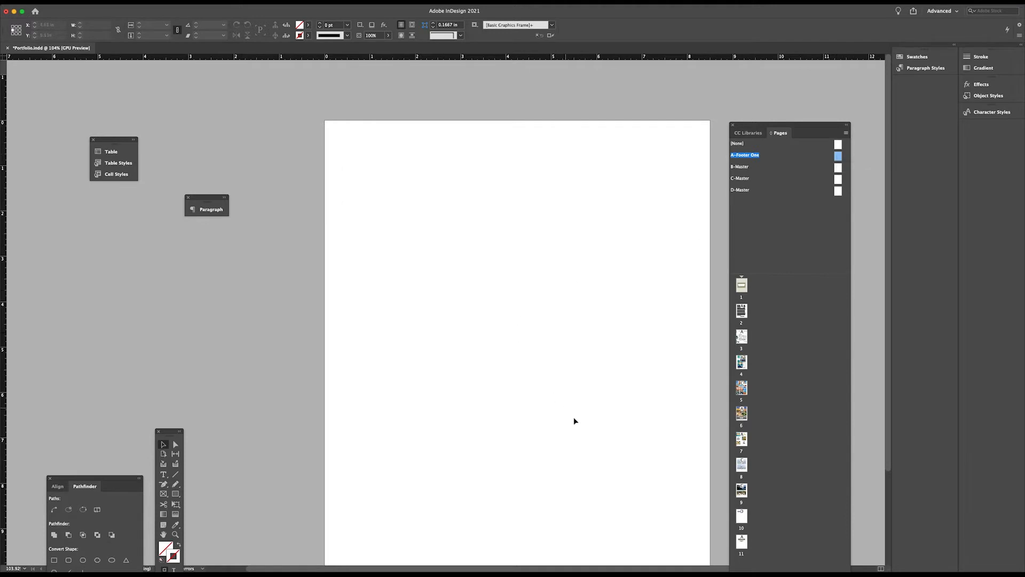
{"action": "scroll", "coordinate": [582, 427], "scroll_direction": "down", "scroll_amount": 3}
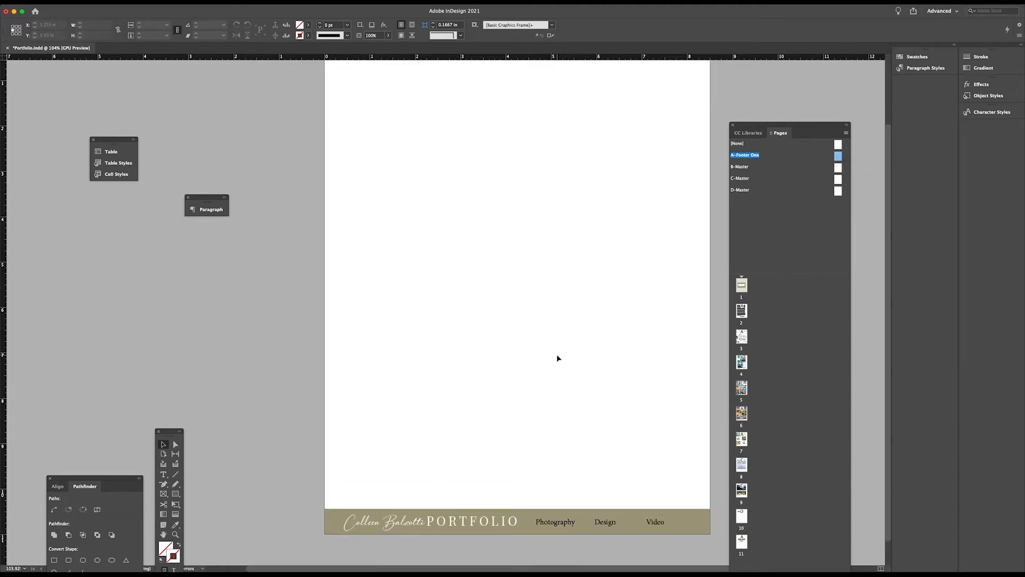
{"action": "scroll", "coordinate": [557, 357], "scroll_direction": "down", "scroll_amount": 1}
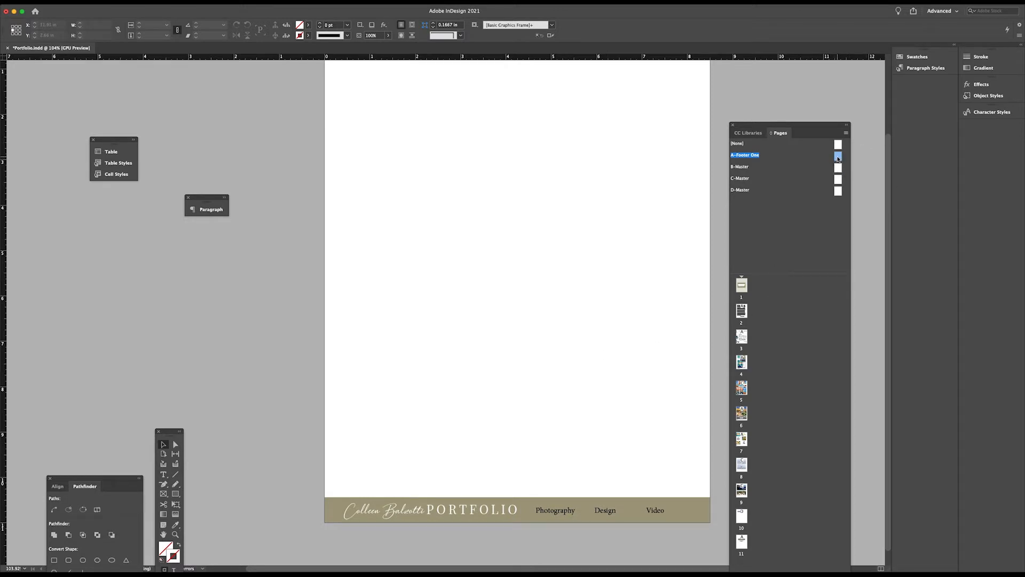
Apply the A-Footer One master to page 2 and display that page
{"action": "left_click_drag", "start_coordinate": [839, 159], "coordinate": [743, 314]}
{"action": "left_click_drag", "start_coordinate": [839, 156], "coordinate": [743, 309]}
{"action": "double_click", "coordinate": [741, 311]}
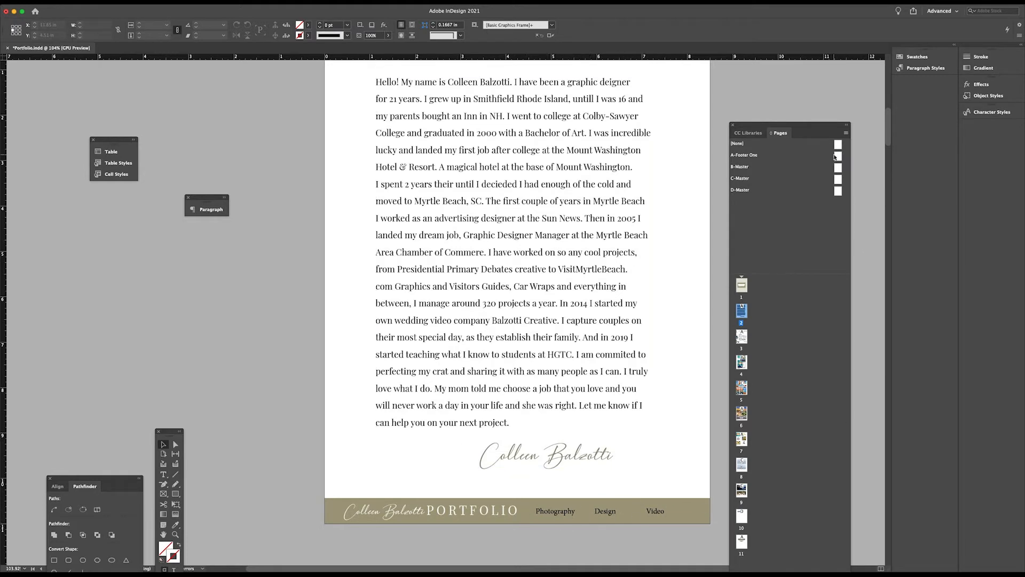
Reopen the A-Footer One master and select the Video text frame in its footer
{"action": "double_click", "coordinate": [838, 157]}
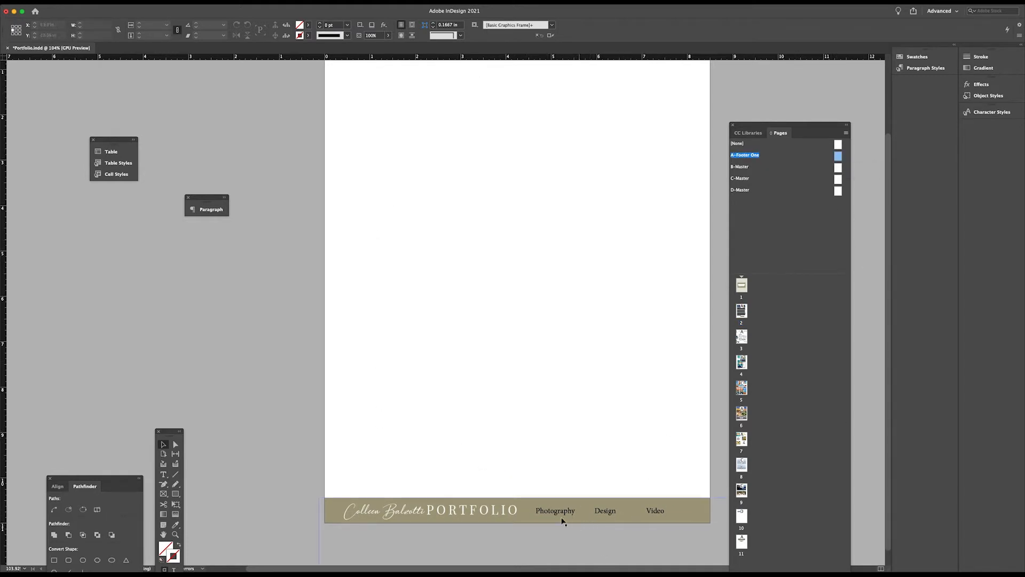
{"action": "left_click", "coordinate": [554, 512]}
{"action": "left_click", "coordinate": [604, 512]}
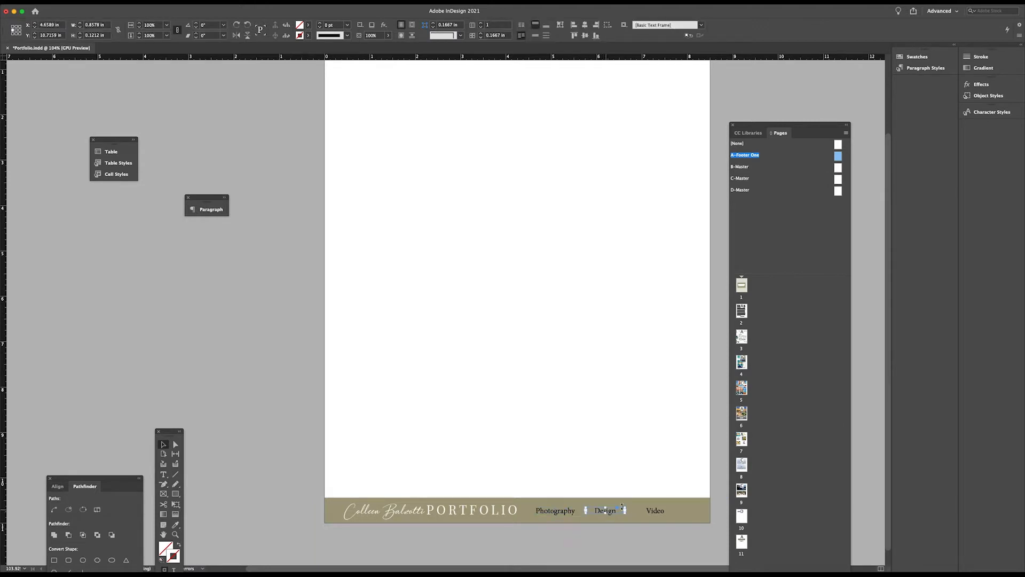
{"action": "left_click", "coordinate": [662, 514]}
Show the document's hyperlinks list, place it over the page and enlarge it
{"action": "left_click", "coordinate": [202, 6]}
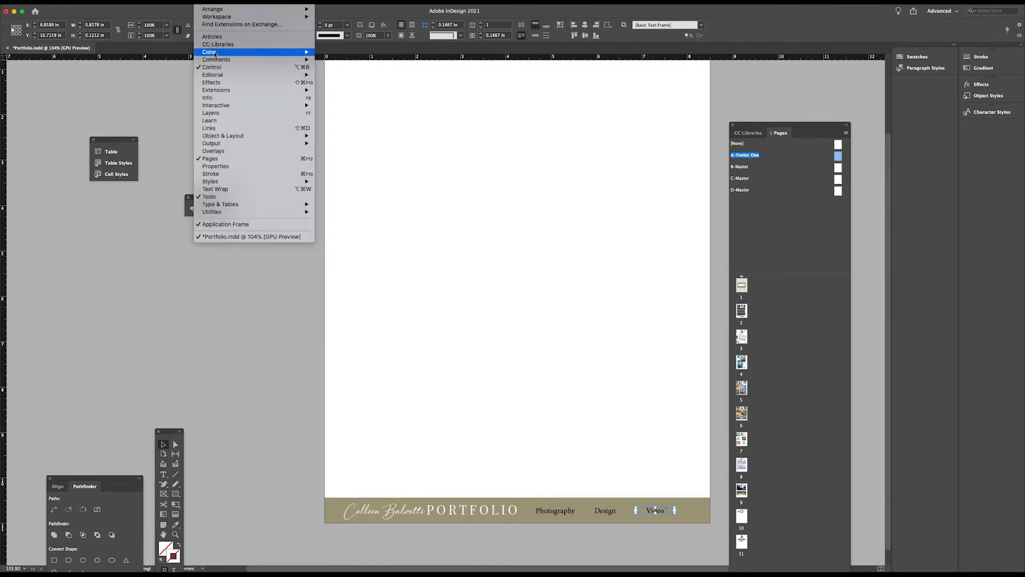
{"action": "mouse_move", "coordinate": [210, 60]}
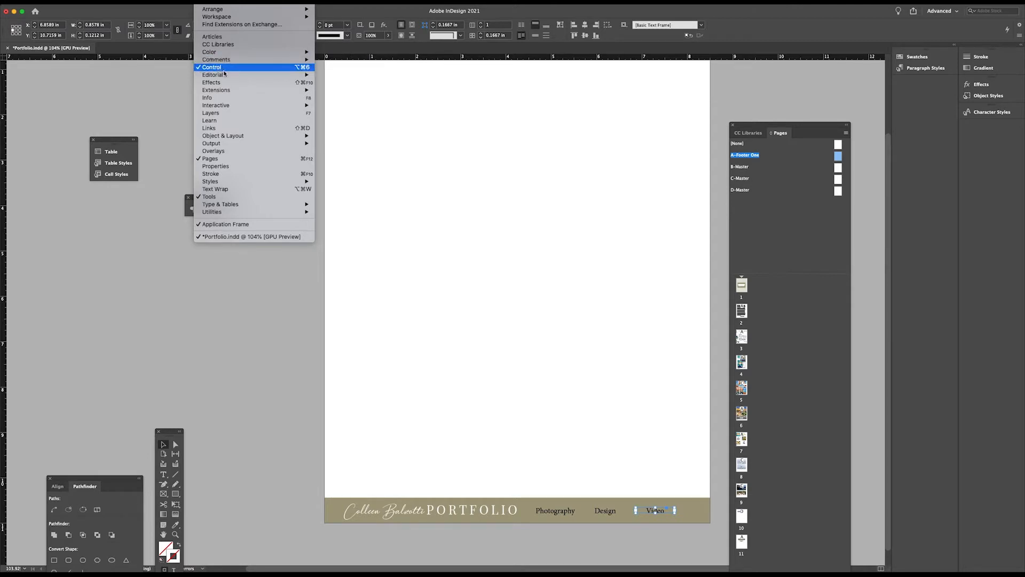
{"action": "mouse_move", "coordinate": [240, 107]}
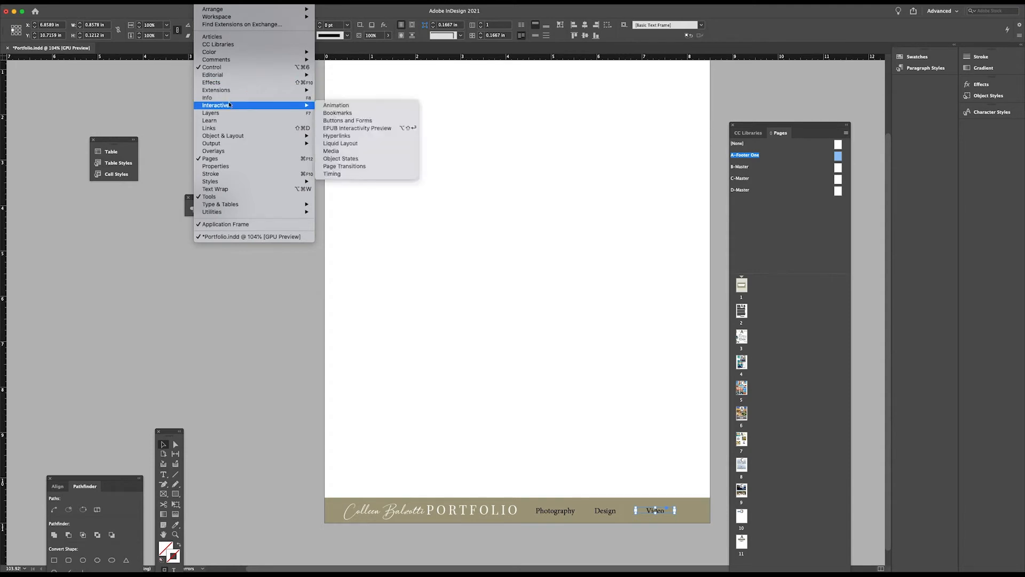
{"action": "left_click", "coordinate": [362, 136]}
{"action": "left_click_drag", "start_coordinate": [100, 193], "coordinate": [385, 132]}
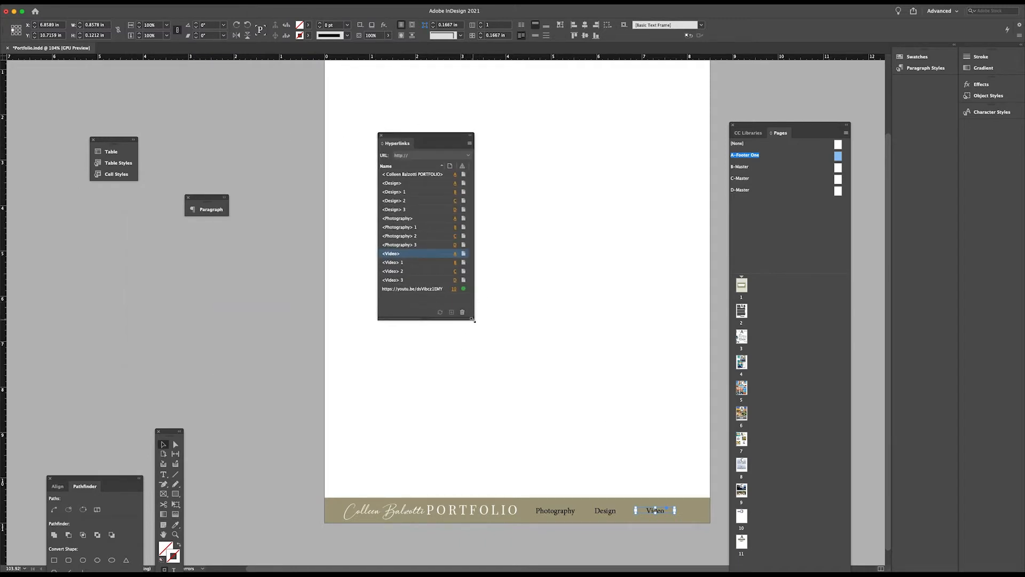
{"action": "left_click_drag", "start_coordinate": [473, 319], "coordinate": [573, 364]}
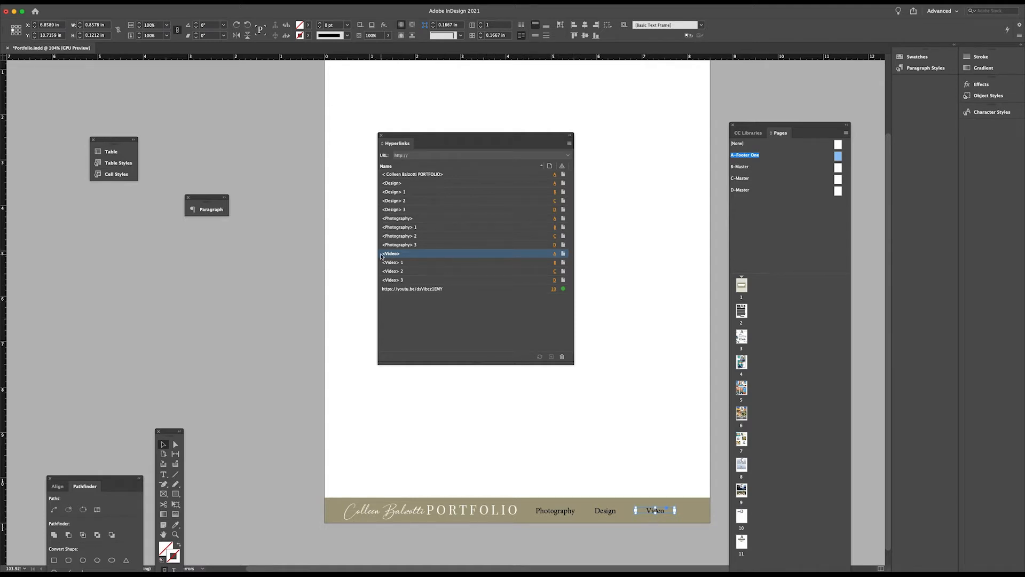
Edit the footer's Video hyperlink so that it links to page 10 of Portfolio.indd
{"action": "left_click", "coordinate": [569, 143]}
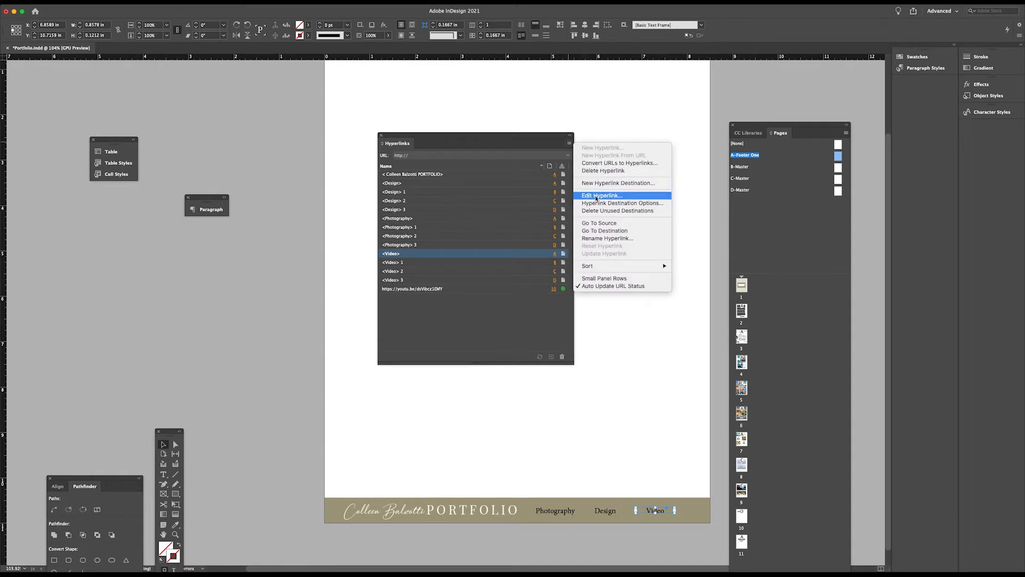
{"action": "left_click", "coordinate": [596, 195]}
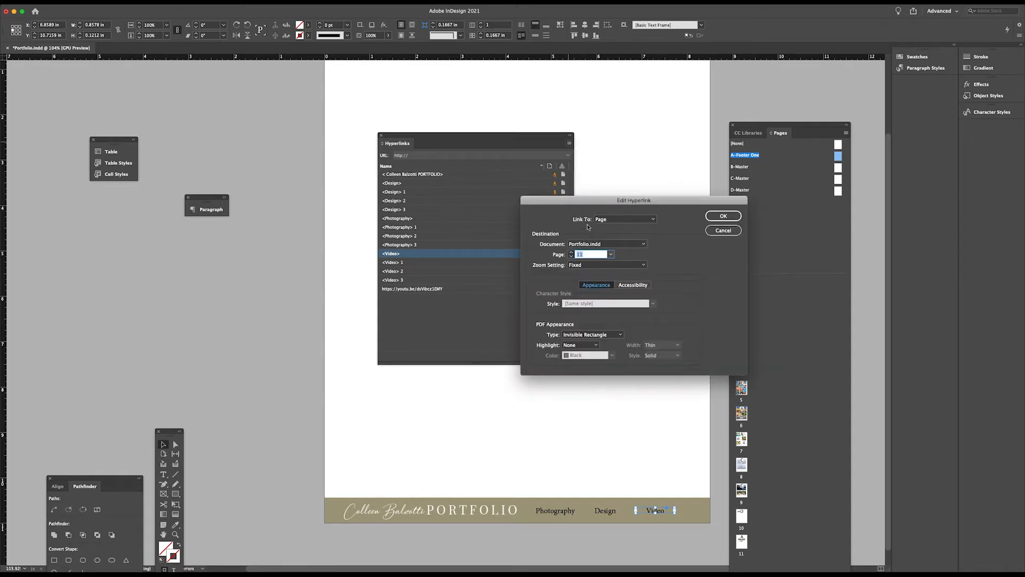
{"action": "left_click_drag", "start_coordinate": [694, 203], "coordinate": [462, 271]}
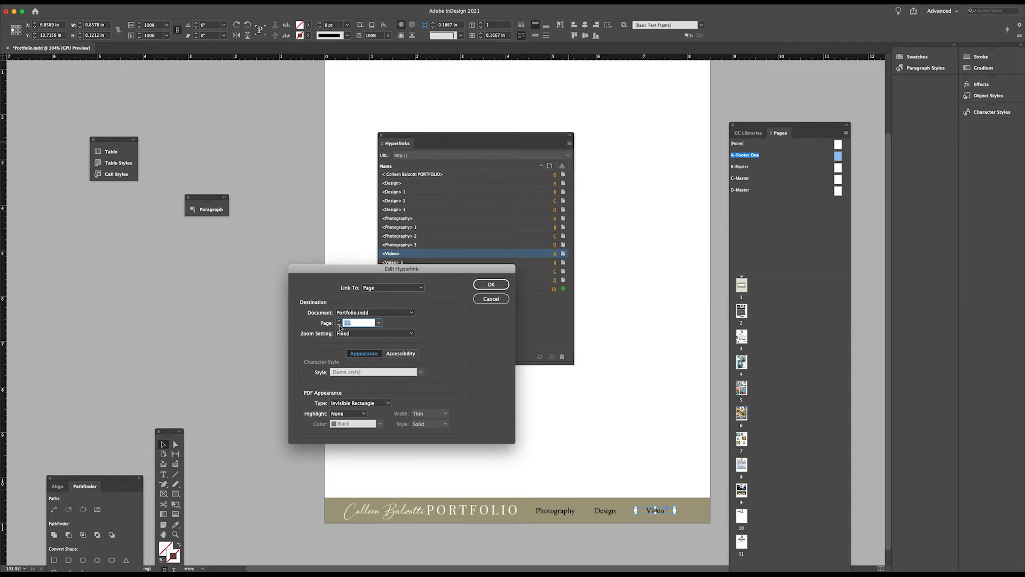
{"action": "type", "text": "10"}
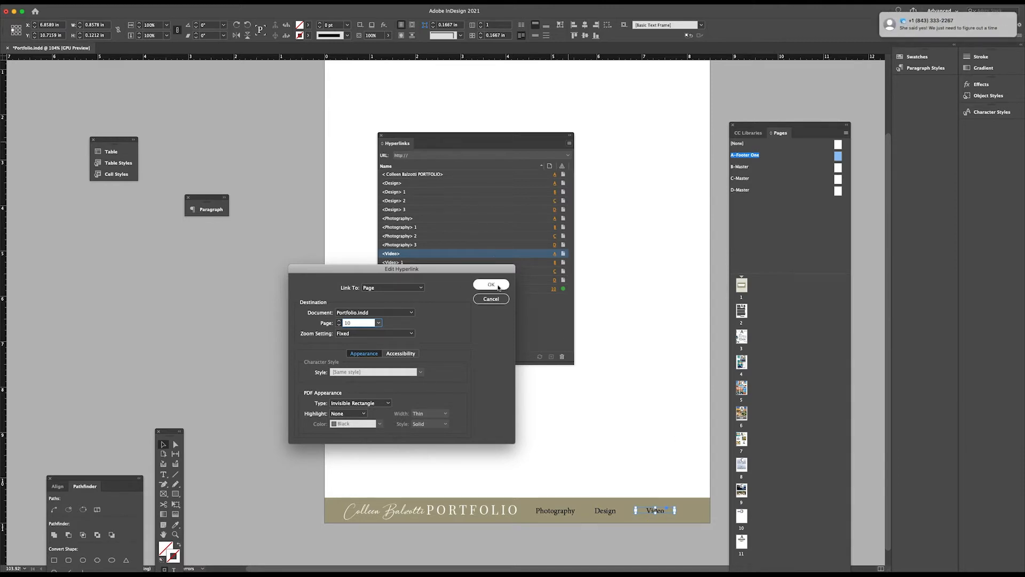
{"action": "left_click", "coordinate": [491, 284]}
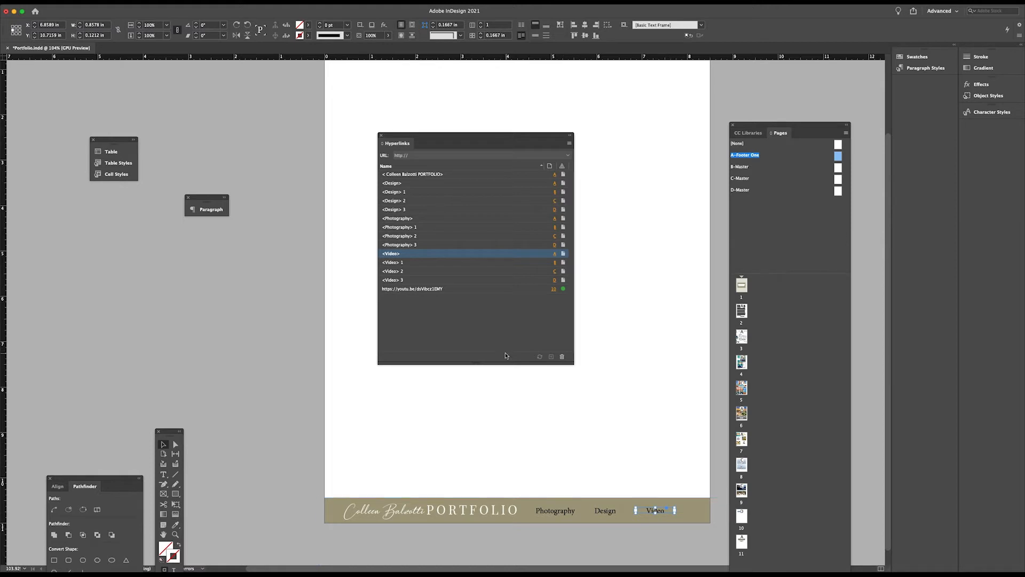
{"action": "left_click_drag", "start_coordinate": [457, 138], "coordinate": [412, 170]}
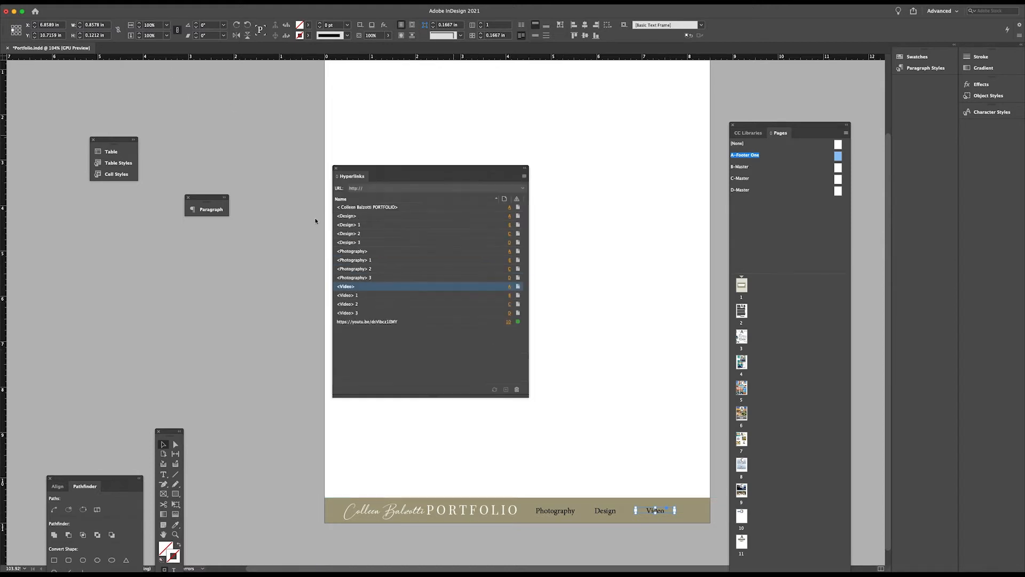
{"action": "left_click_drag", "start_coordinate": [315, 220], "coordinate": [134, 222]}
{"action": "left_click", "coordinate": [207, 7]}
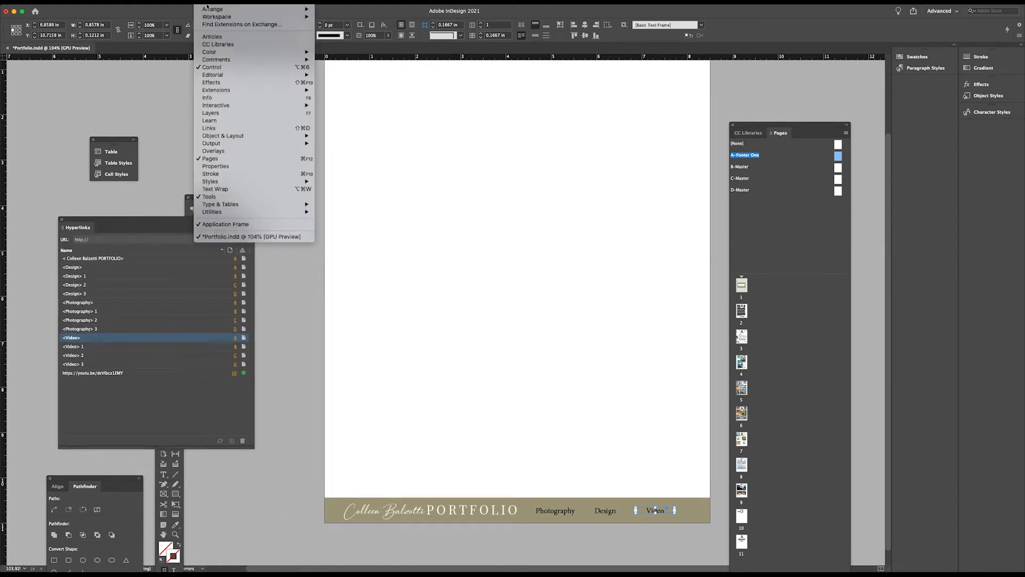
{"action": "mouse_move", "coordinate": [213, 106]}
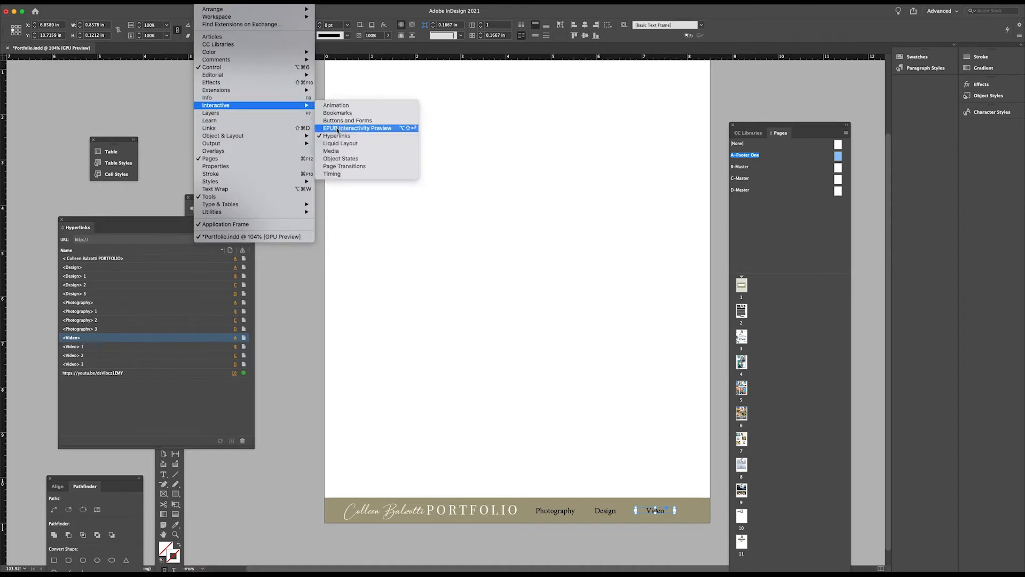
{"action": "left_click", "coordinate": [108, 218]}
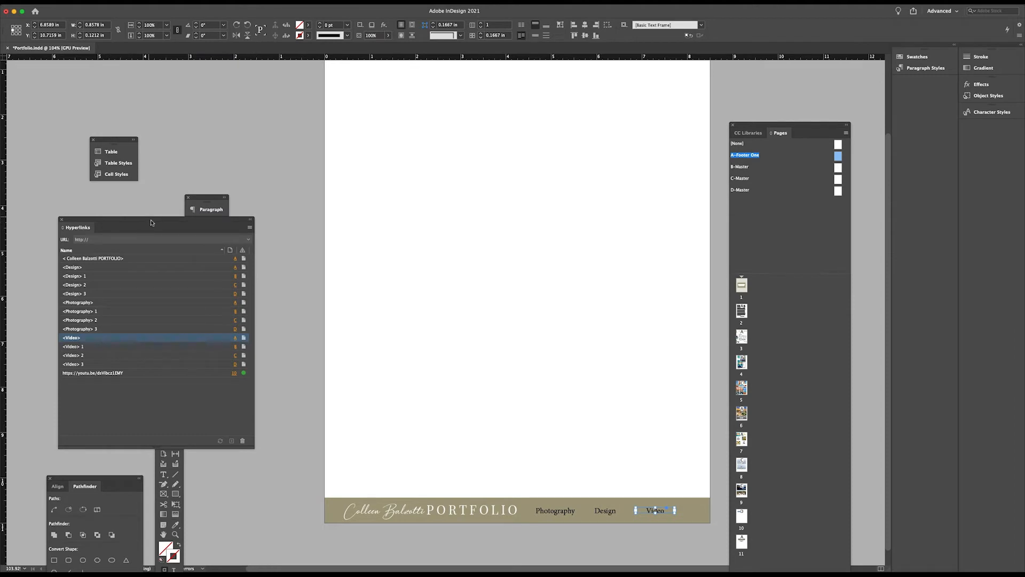
{"action": "left_click_drag", "start_coordinate": [151, 222], "coordinate": [403, 170]}
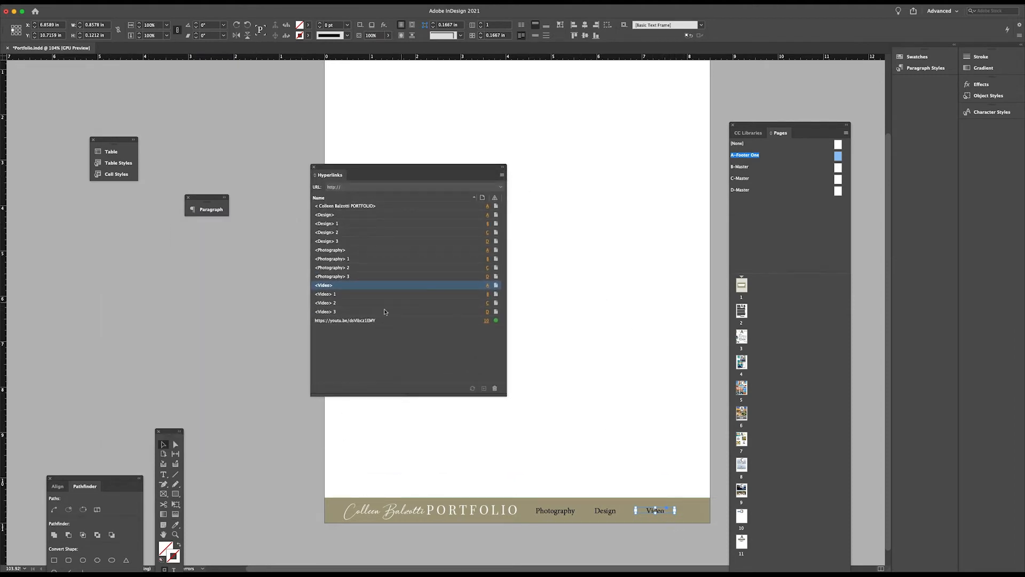
Review the Video hyperlink's destination settings and accept them as they are
{"action": "left_click", "coordinate": [502, 176]}
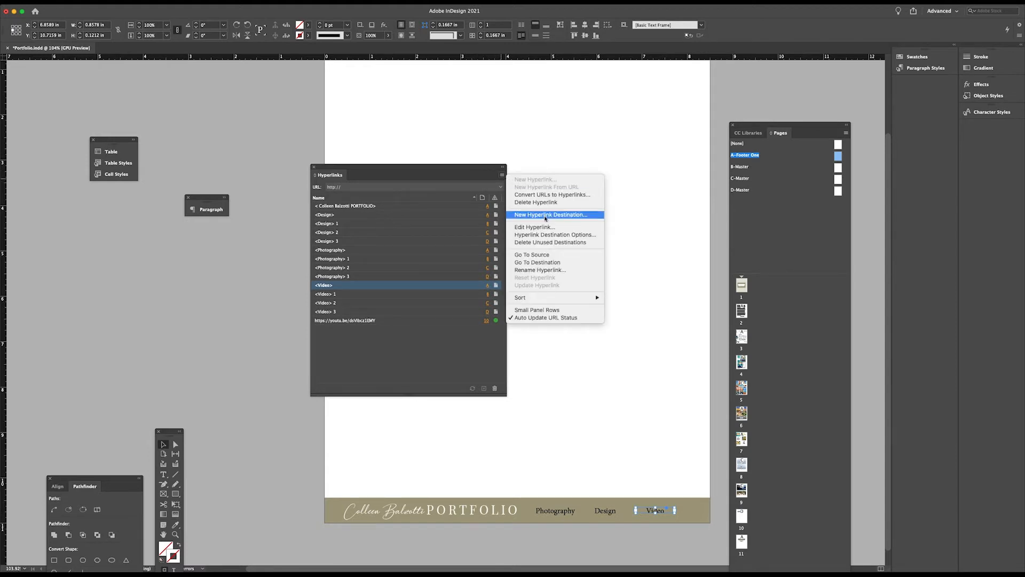
{"action": "left_click", "coordinate": [536, 227]}
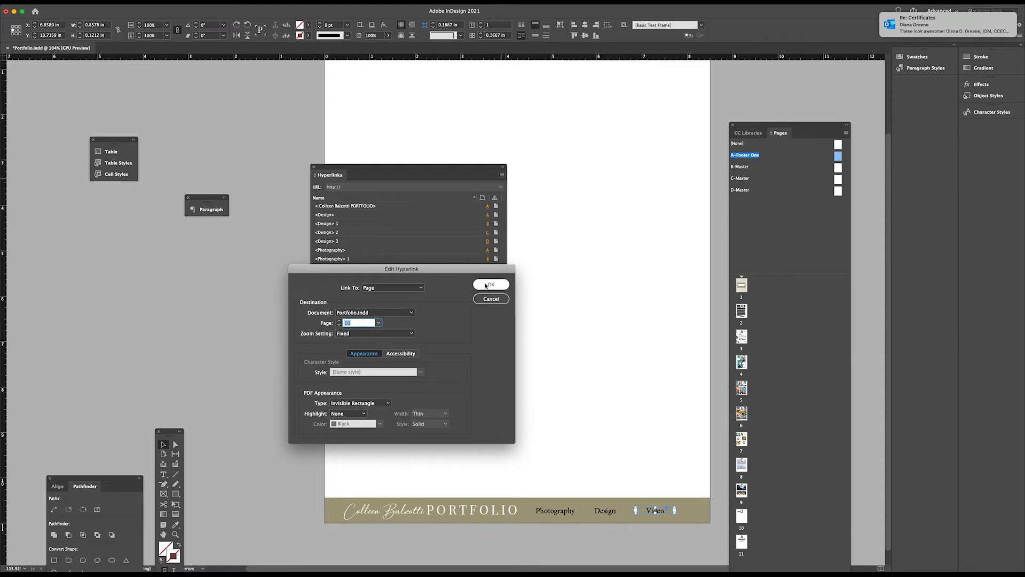
{"action": "left_click", "coordinate": [487, 284]}
Check the destination settings of the footer's Design hyperlink and accept them as they are
{"action": "left_click", "coordinate": [612, 514]}
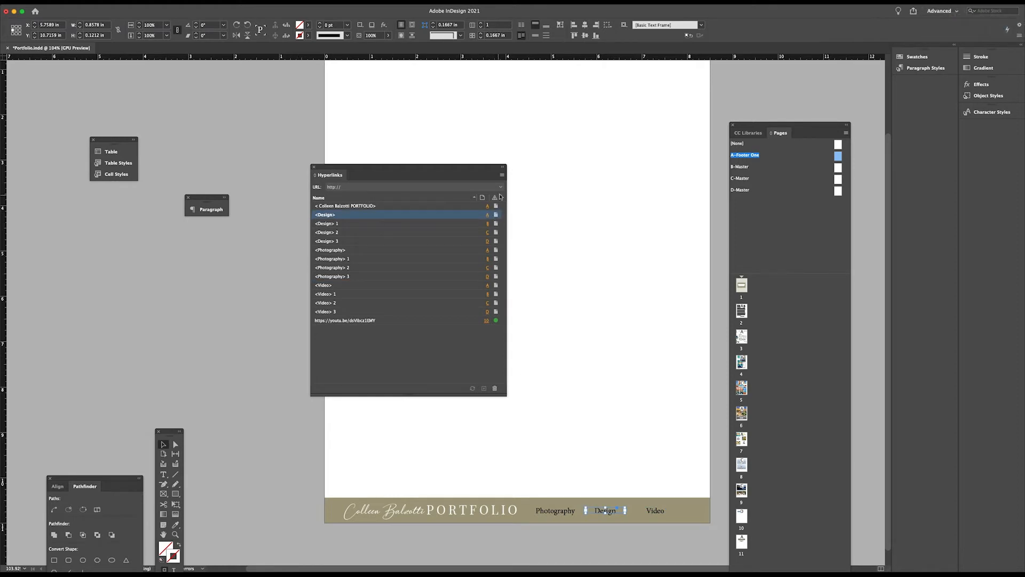
{"action": "left_click", "coordinate": [502, 174]}
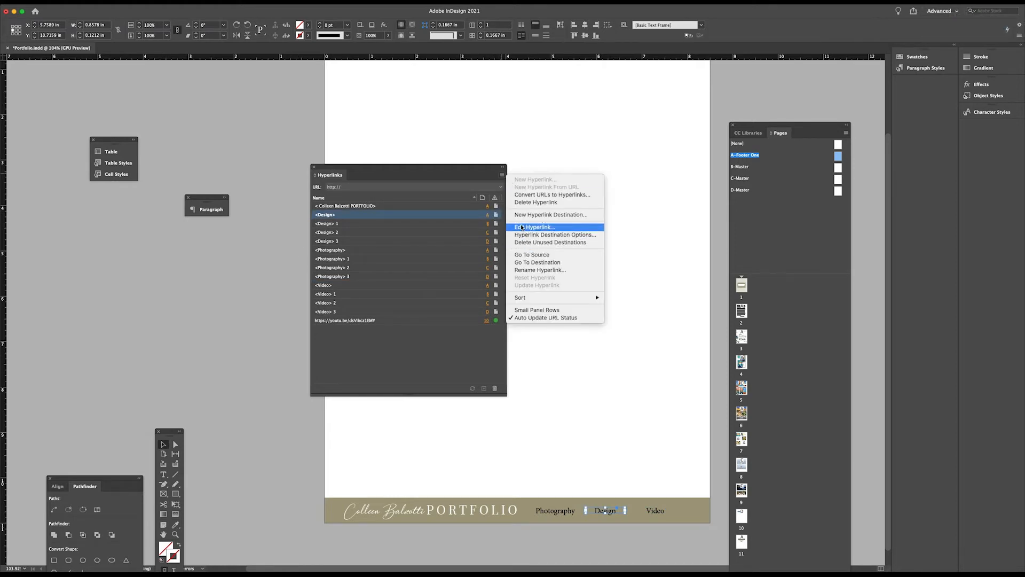
{"action": "left_click", "coordinate": [523, 227]}
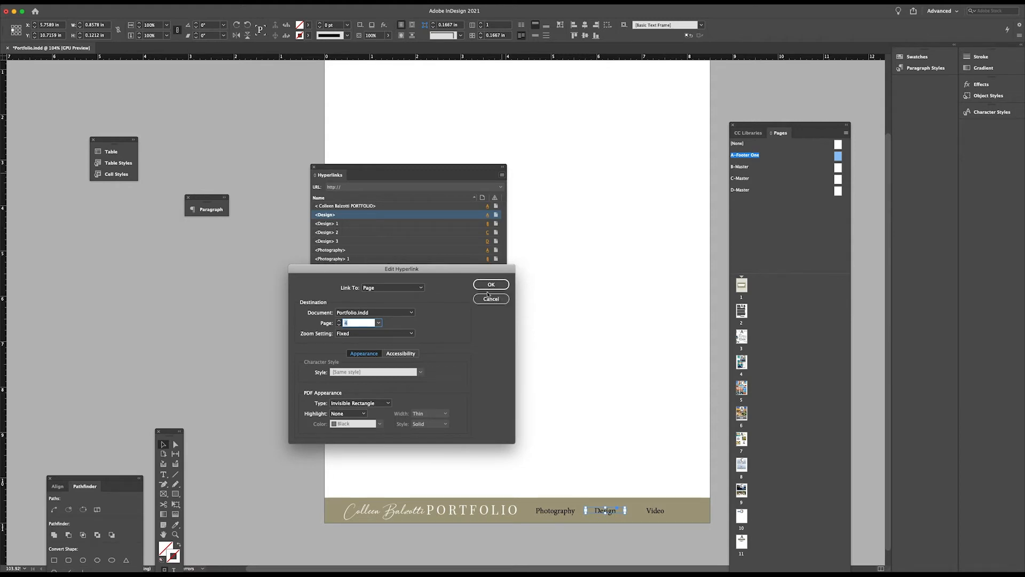
{"action": "left_click", "coordinate": [489, 285]}
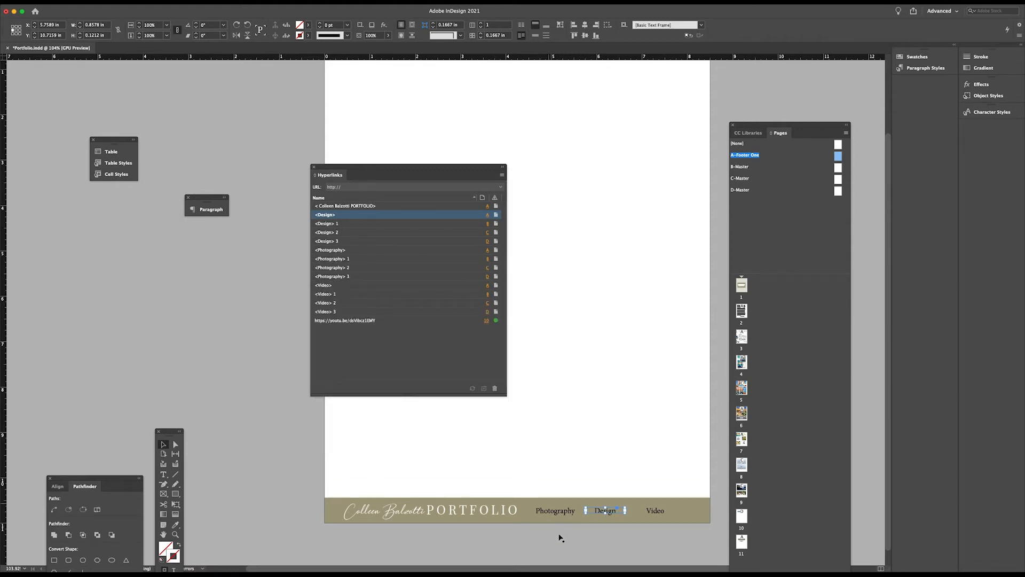
Check the footer's Photography hyperlink settings, accept them as they are and collapse the hyperlinks list
{"action": "left_click", "coordinate": [557, 510]}
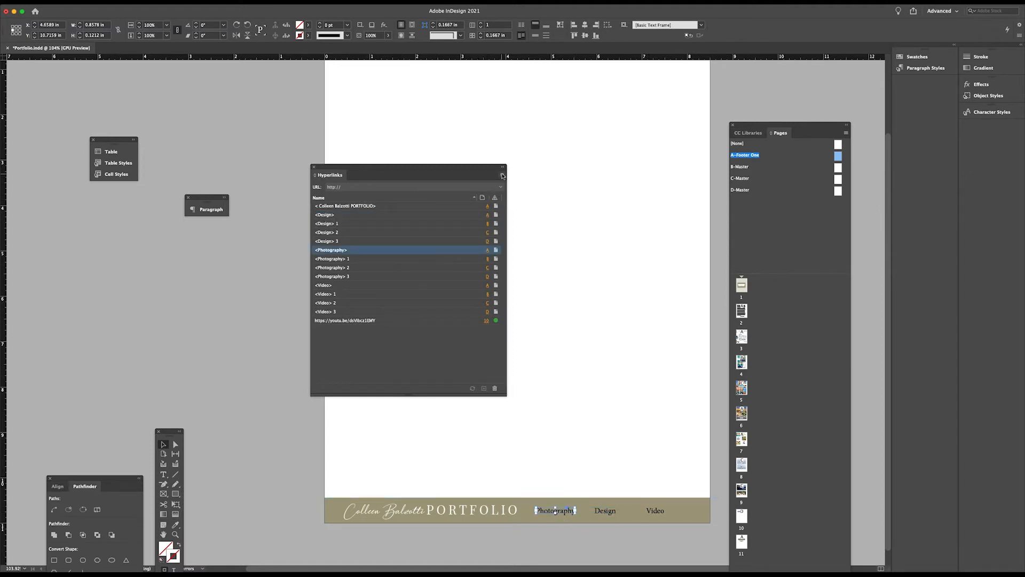
{"action": "left_click", "coordinate": [502, 175]}
{"action": "left_click", "coordinate": [526, 227]}
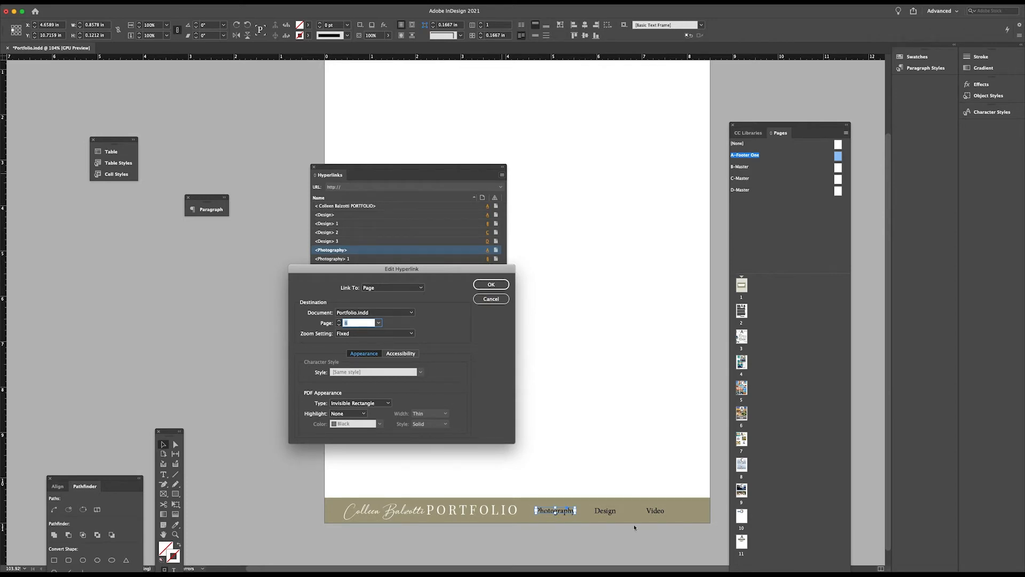
{"action": "left_click", "coordinate": [489, 286]}
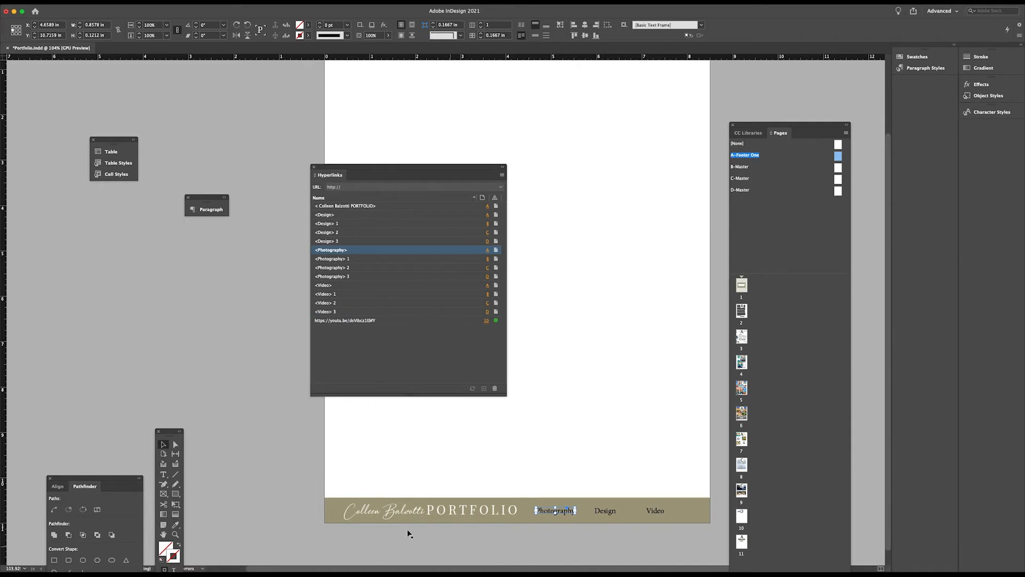
{"action": "left_click", "coordinate": [502, 167]}
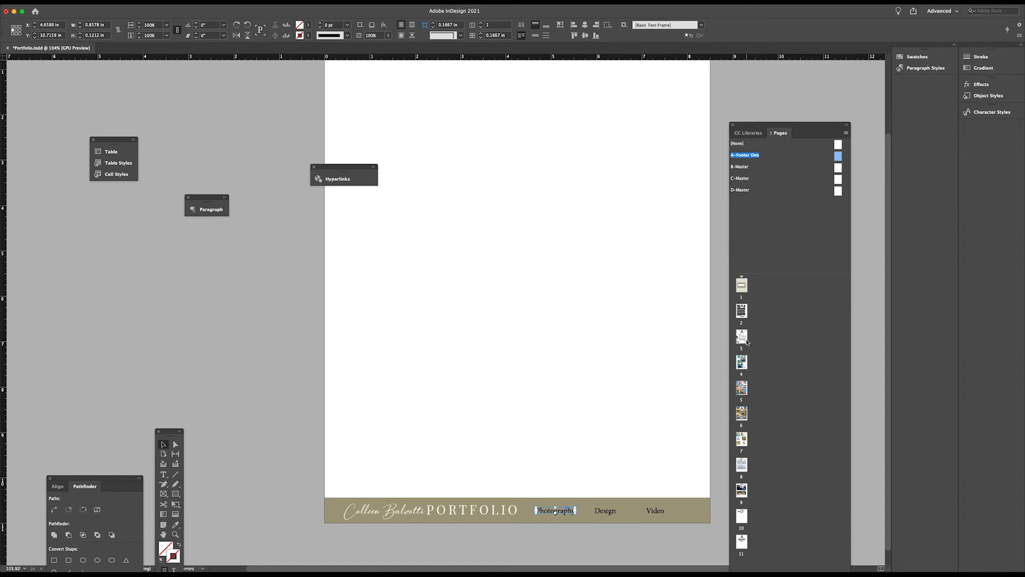
Open B-Master and inspect its footer's Photography, Design and Video labels, checking the Photography label in the hyperlinks list
{"action": "double_click", "coordinate": [838, 167]}
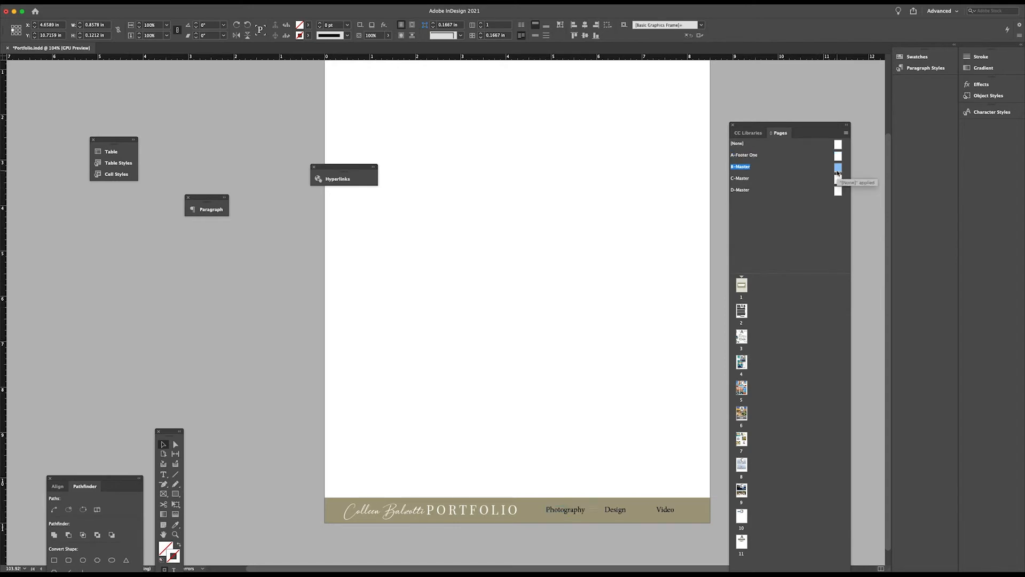
{"action": "left_click", "coordinate": [573, 511]}
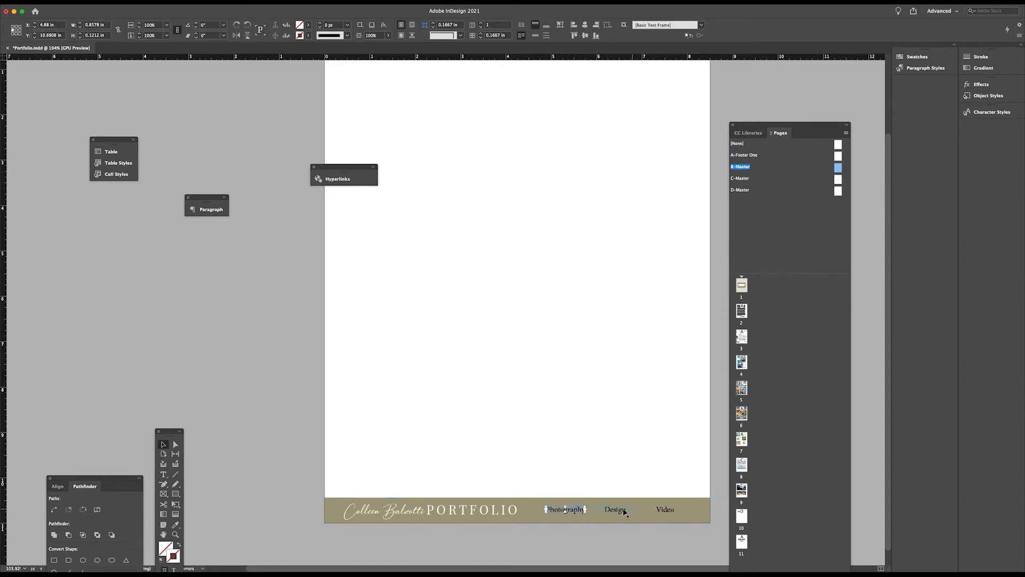
{"action": "left_click", "coordinate": [615, 510], "text": "shift"}
{"action": "left_click", "coordinate": [664, 510], "text": "shift"}
{"action": "left_click", "coordinate": [217, 246]}
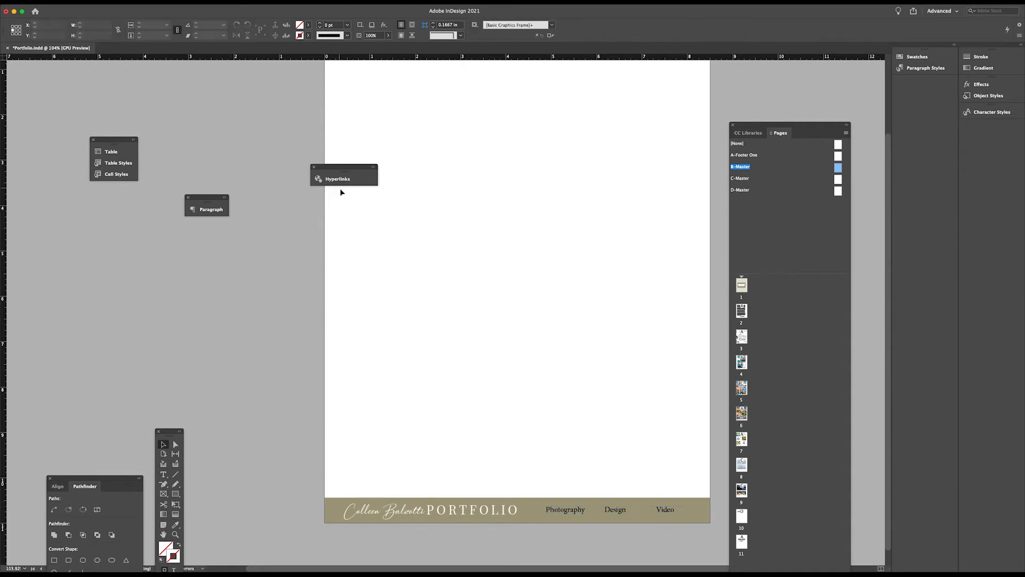
{"action": "left_click", "coordinate": [338, 179]}
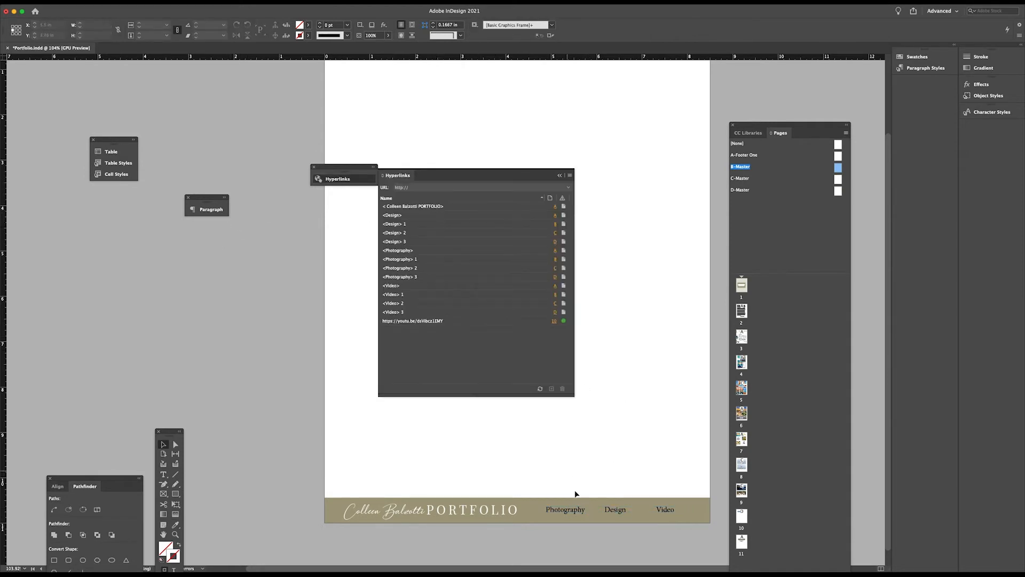
{"action": "left_click", "coordinate": [575, 509]}
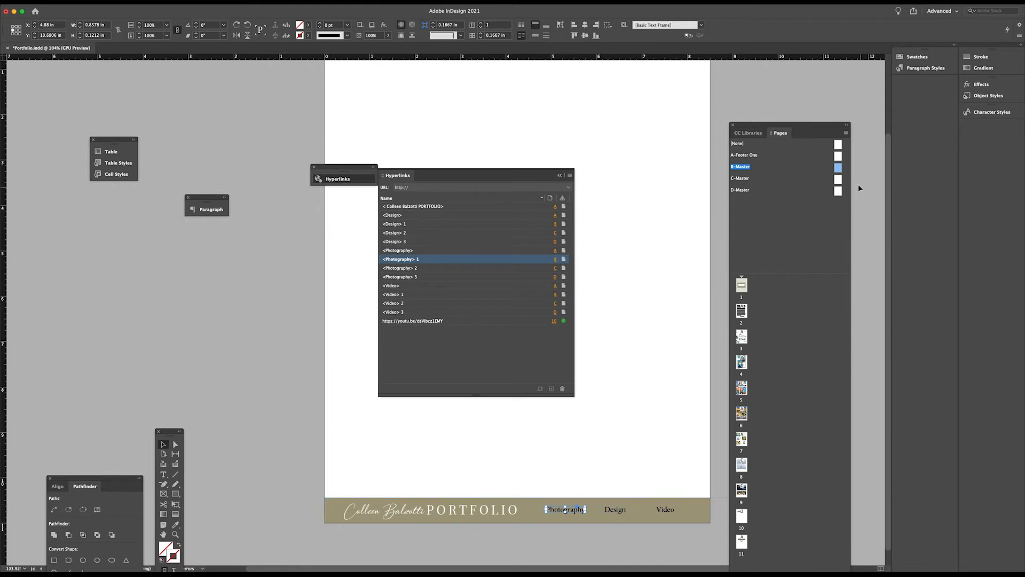
{"action": "left_click", "coordinate": [561, 175]}
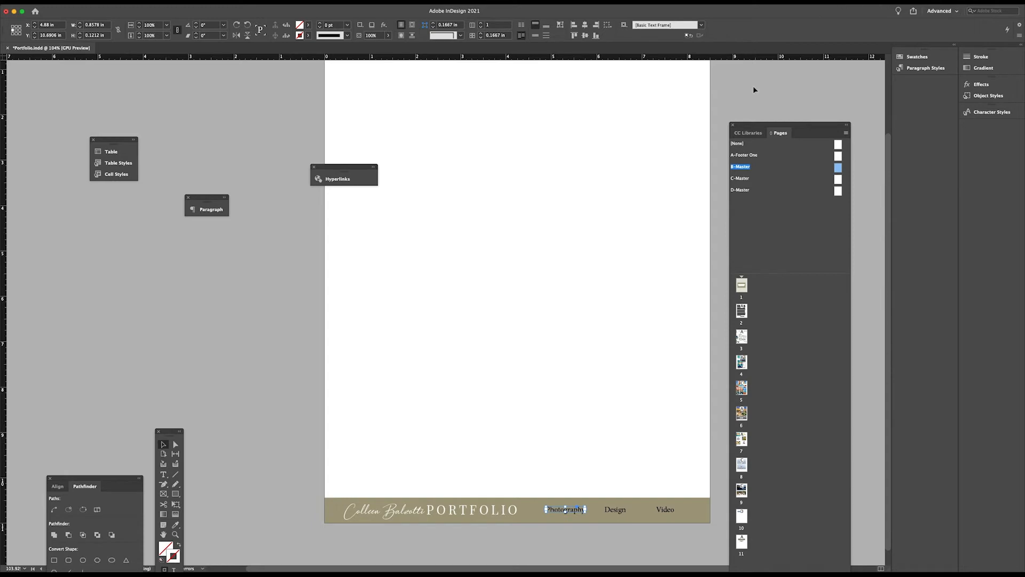
{"action": "scroll", "coordinate": [593, 357], "scroll_direction": "up", "scroll_amount": 2}
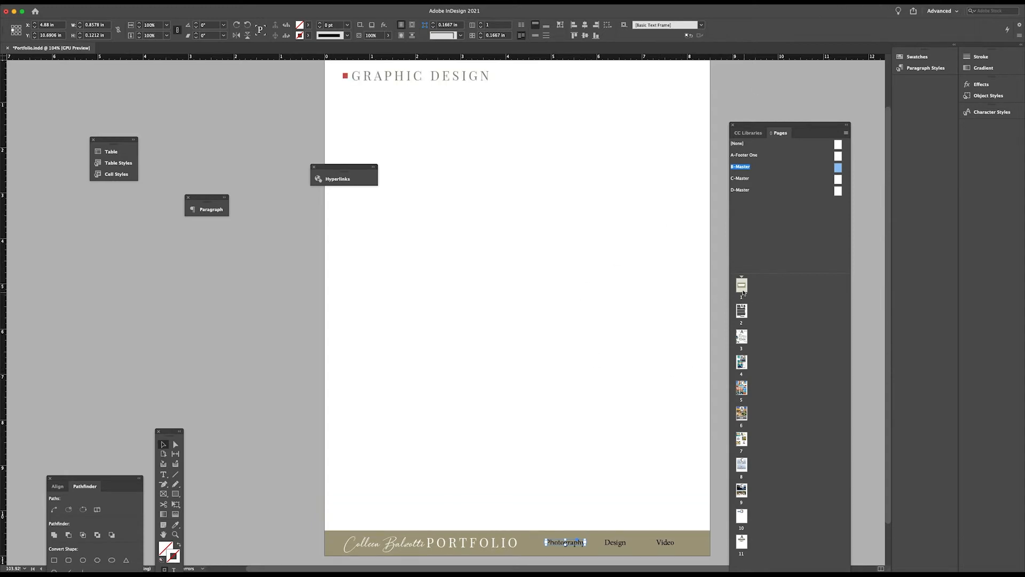
Go to page 1 and prepare a new Publish Online document titled My Portfolio that viewers may download as a PDF
{"action": "double_click", "coordinate": [742, 289]}
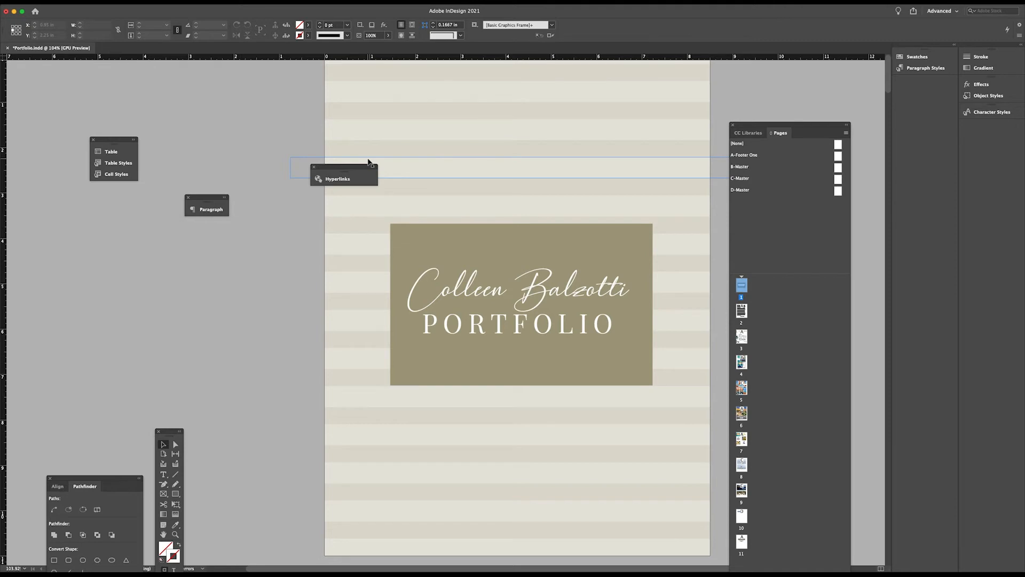
{"action": "left_click", "coordinate": [910, 13]}
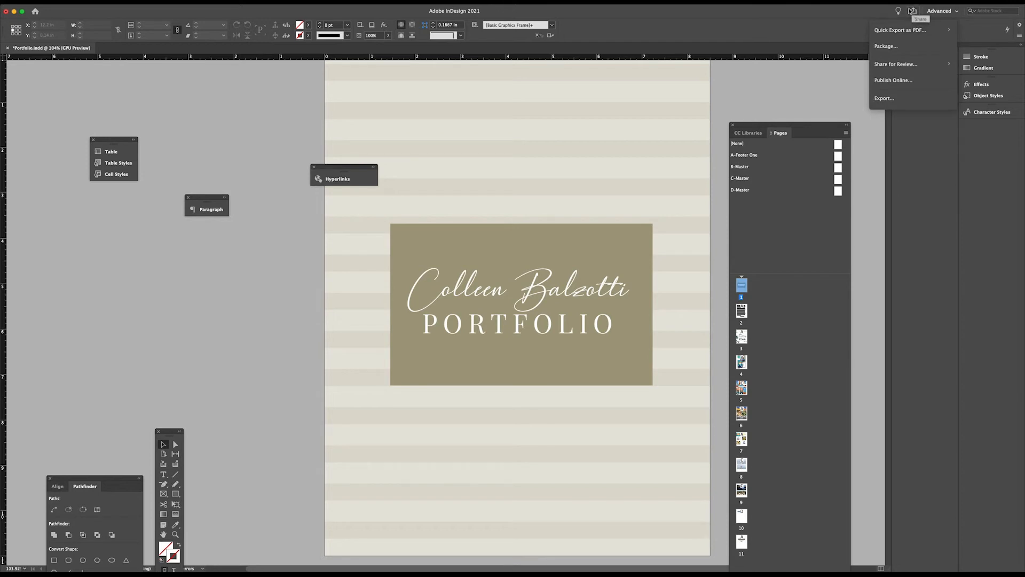
{"action": "left_click", "coordinate": [891, 80]}
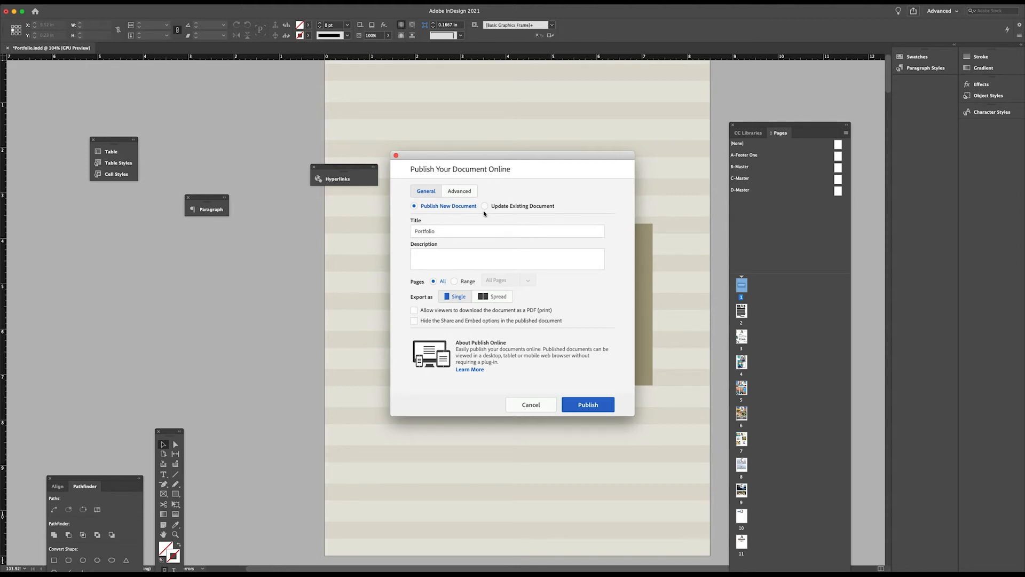
{"action": "left_click", "coordinate": [414, 231]}
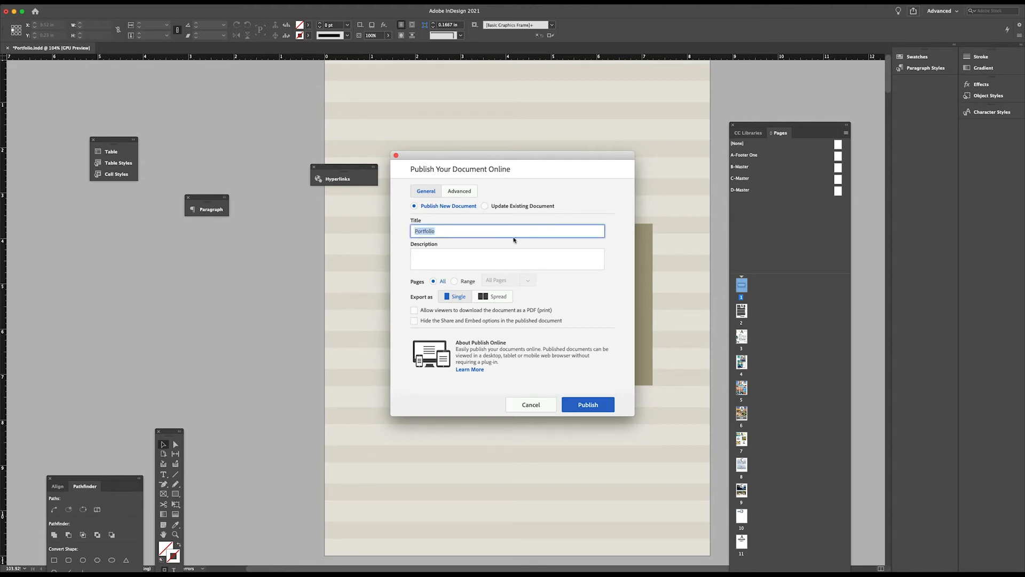
{"action": "type", "text": "My Portfo"}
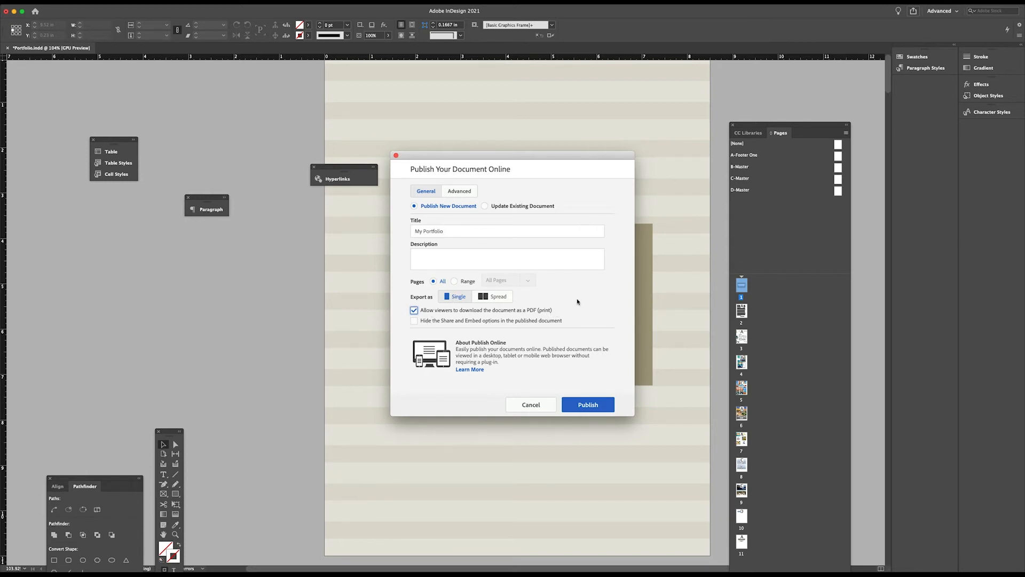
Review the advanced publishing settings and publish the document online
{"action": "left_click", "coordinate": [465, 196]}
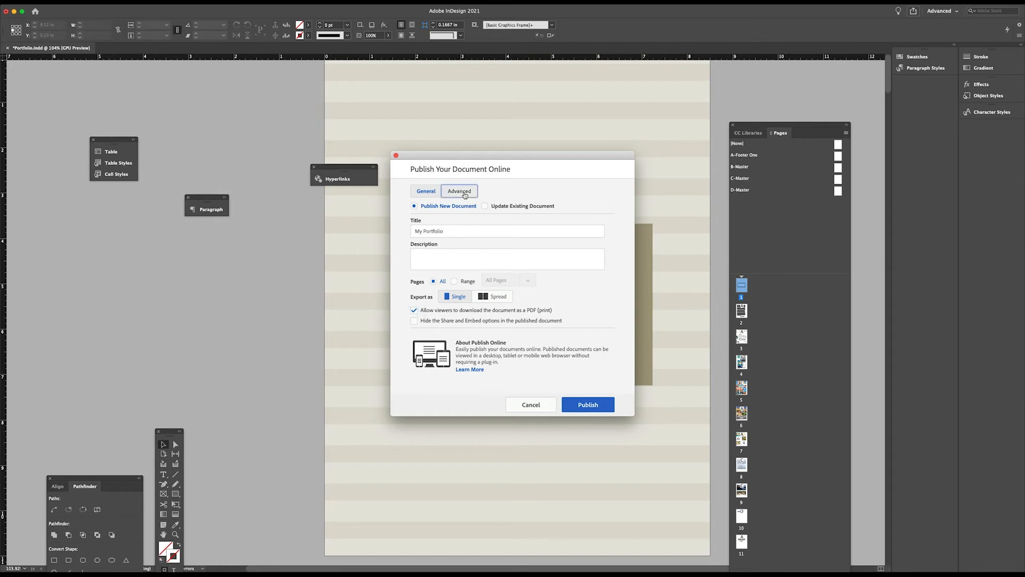
{"action": "left_click", "coordinate": [424, 193]}
{"action": "left_click", "coordinate": [588, 405]}
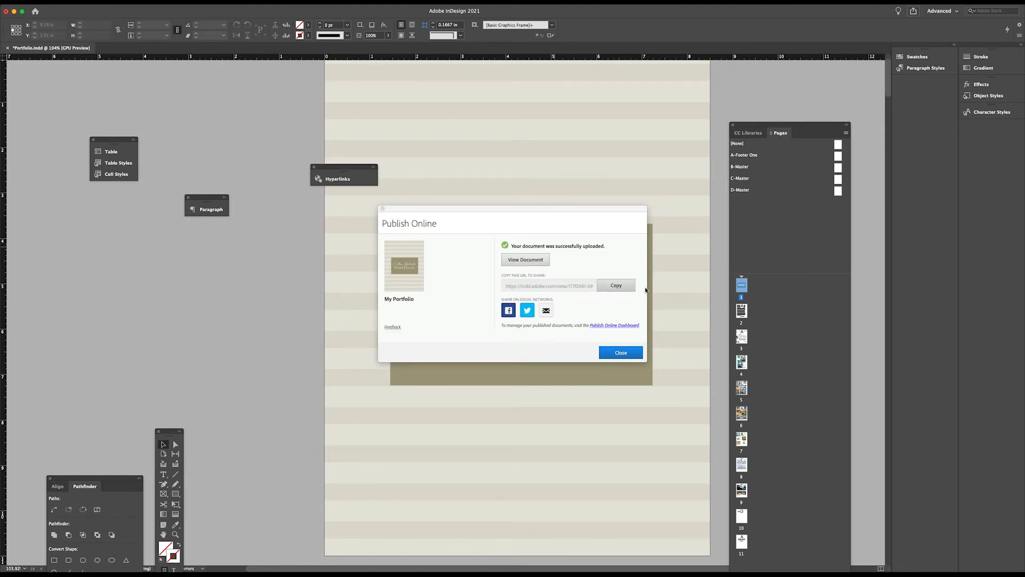
Copy the published document's share URL and open the published document in the browser
{"action": "left_click", "coordinate": [617, 285]}
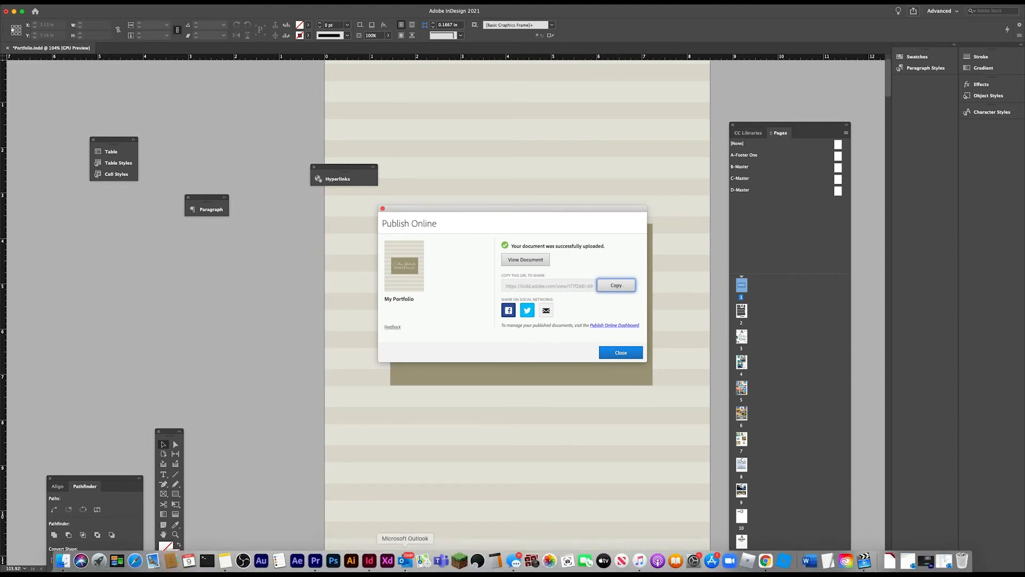
{"action": "left_click", "coordinate": [535, 261]}
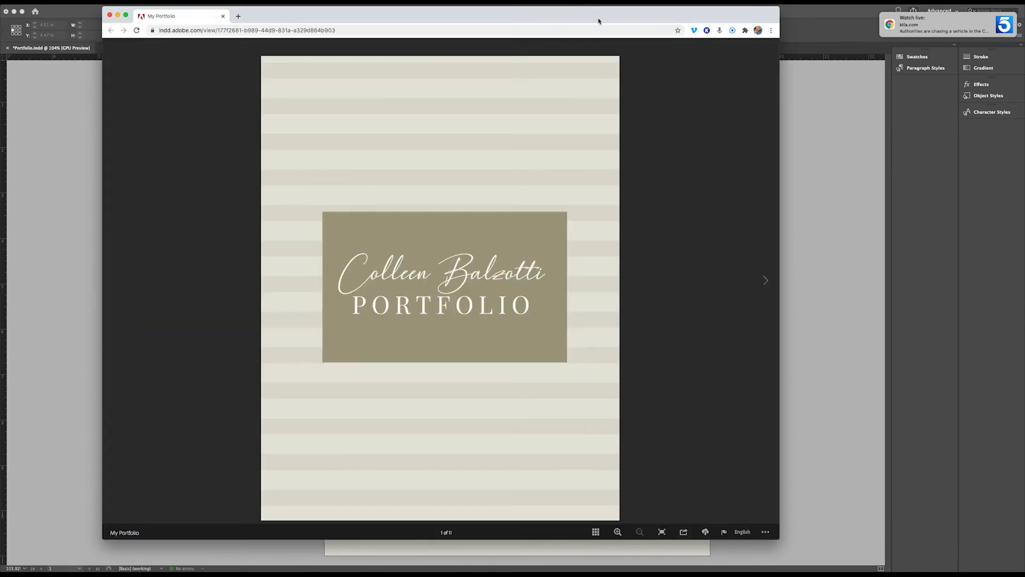
{"action": "left_click_drag", "start_coordinate": [599, 20], "coordinate": [613, 25]}
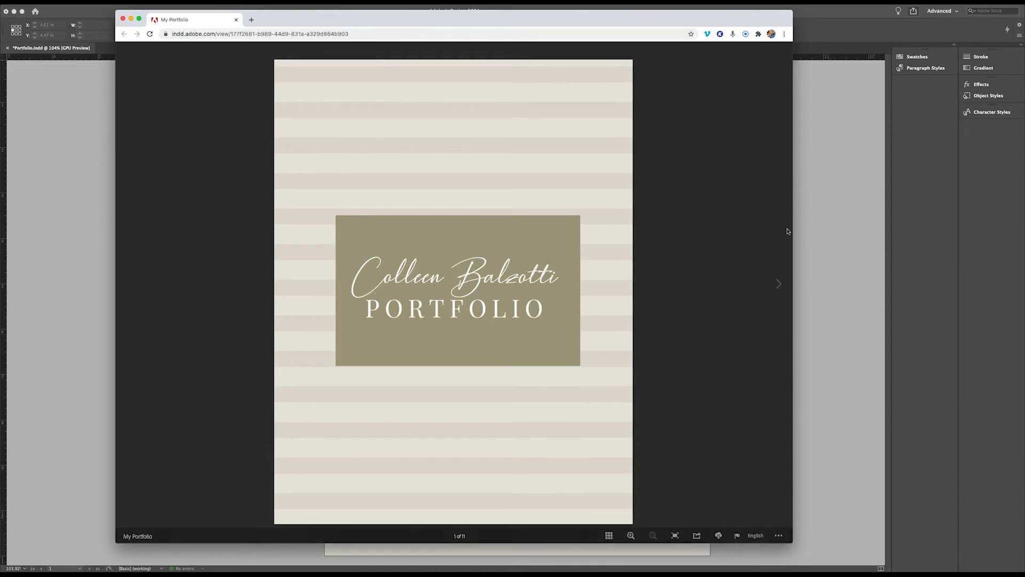
Test the footer's Photography link from the About Me page and browse the published portfolio backward and forward page by page
{"action": "left_click", "coordinate": [786, 287]}
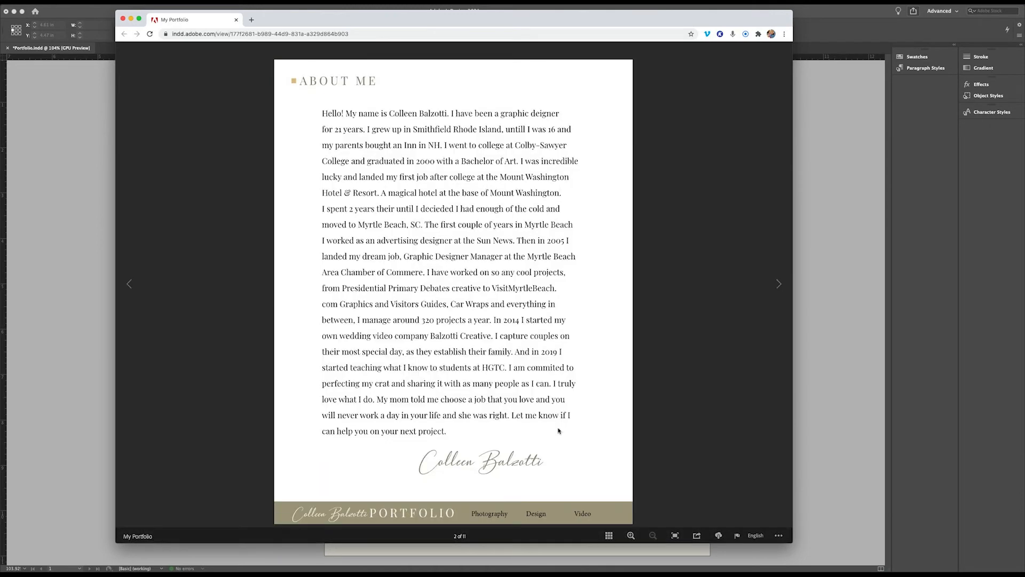
{"action": "left_click", "coordinate": [487, 515]}
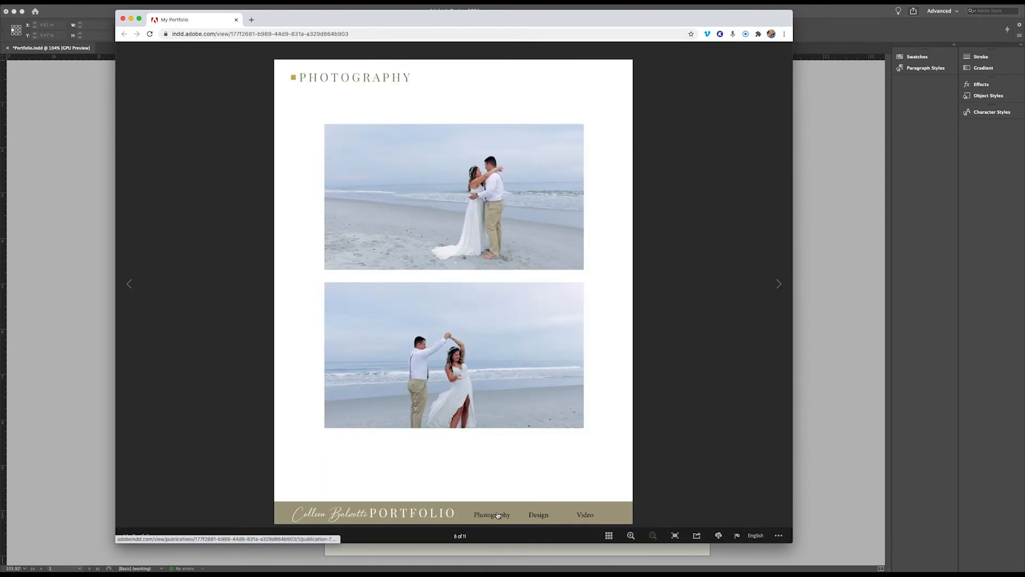
{"action": "left_click", "coordinate": [131, 292]}
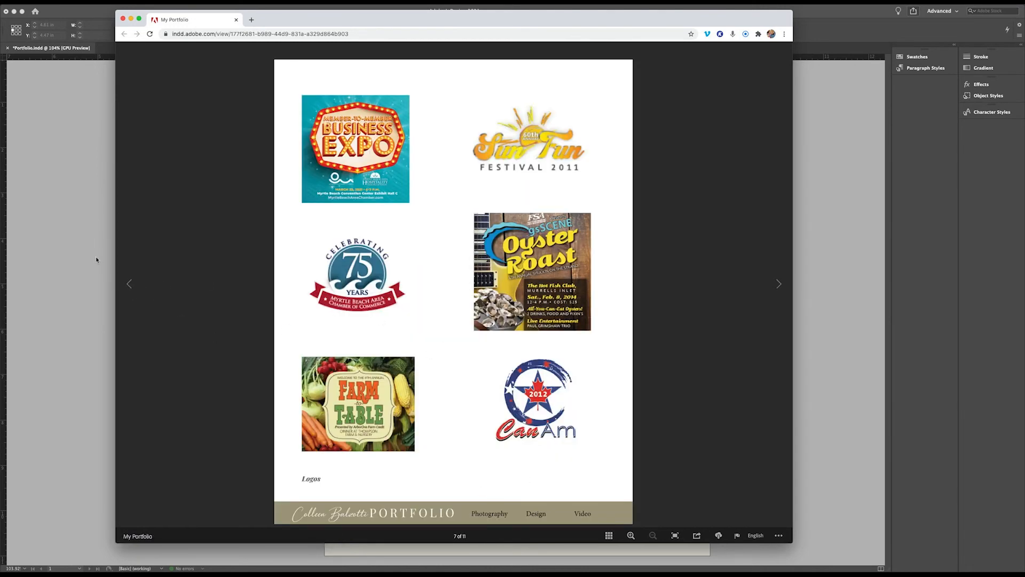
{"action": "left_click", "coordinate": [127, 285]}
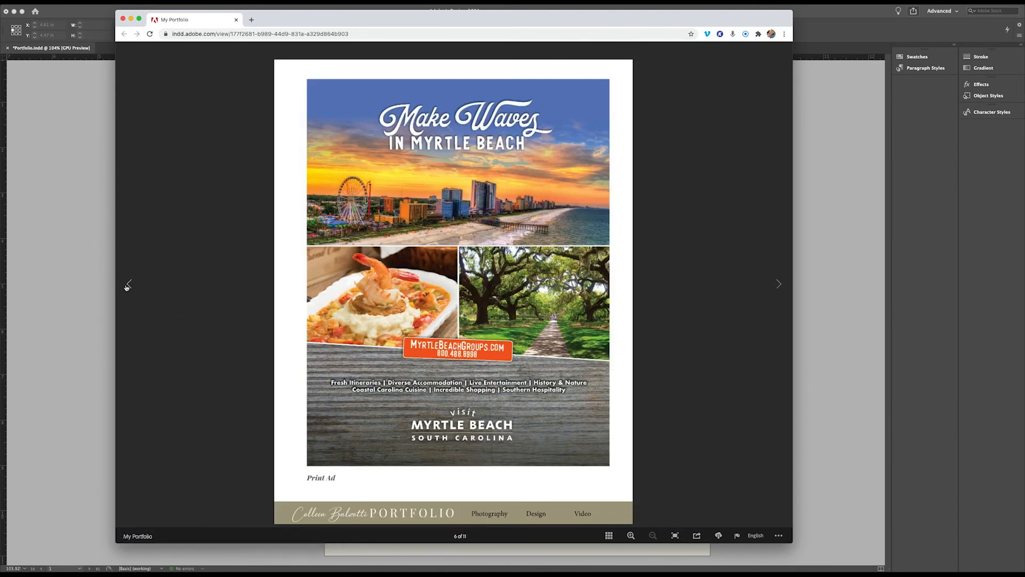
{"action": "left_click", "coordinate": [127, 285]}
{"action": "left_click", "coordinate": [127, 285]}
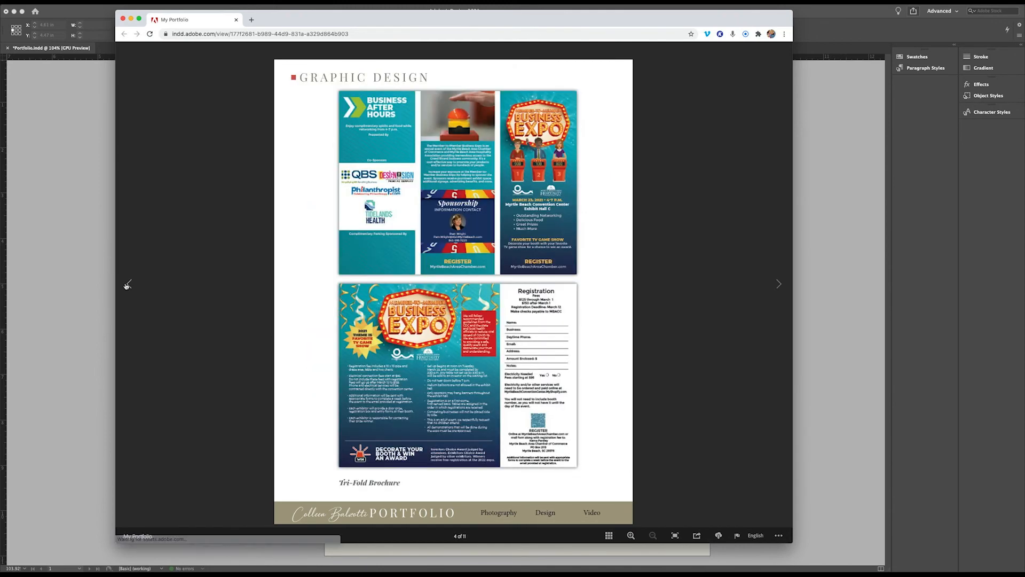
{"action": "left_click", "coordinate": [127, 285]}
{"action": "left_click", "coordinate": [127, 285]}
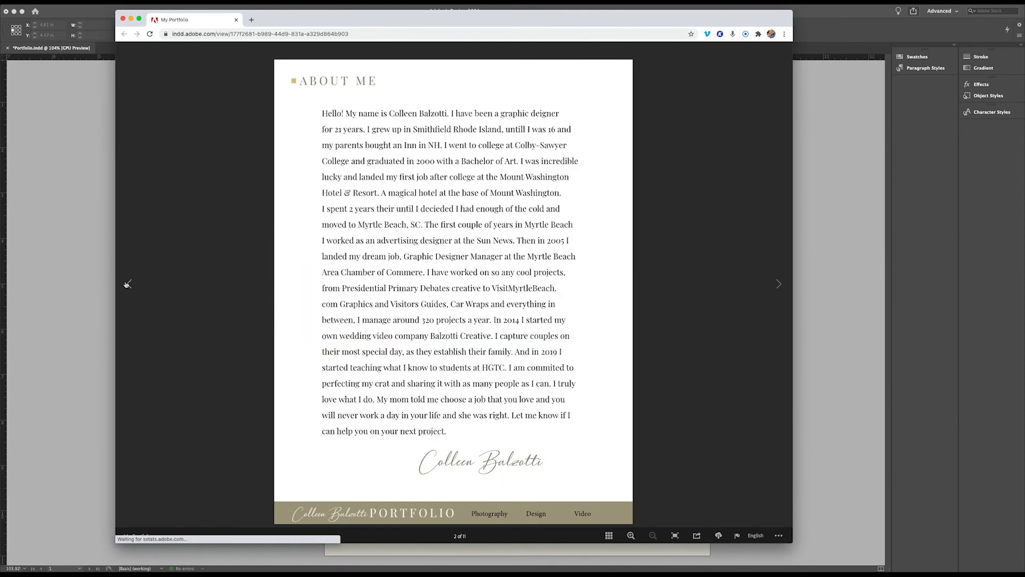
{"action": "left_click", "coordinate": [780, 285]}
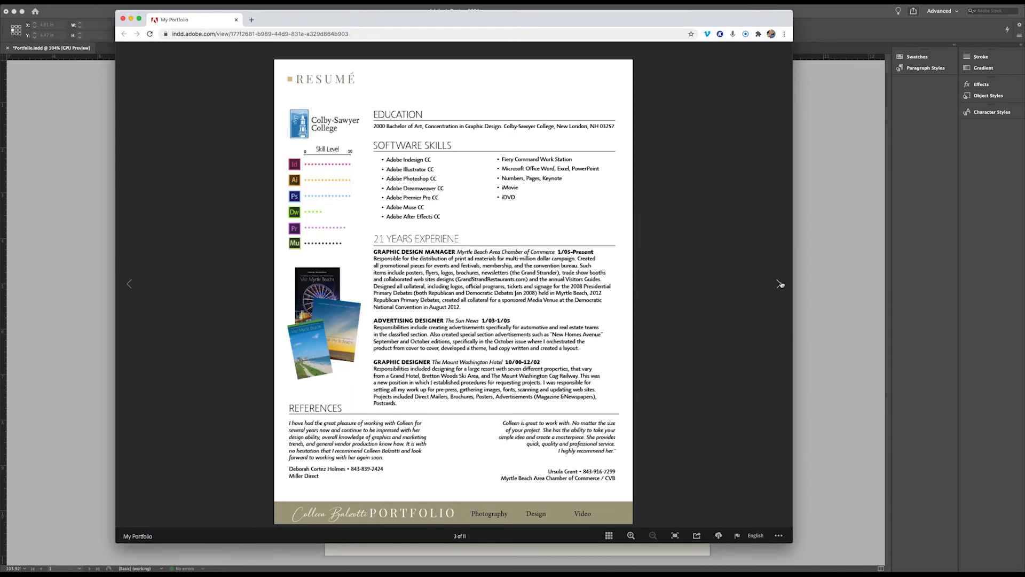
{"action": "left_click", "coordinate": [779, 285]}
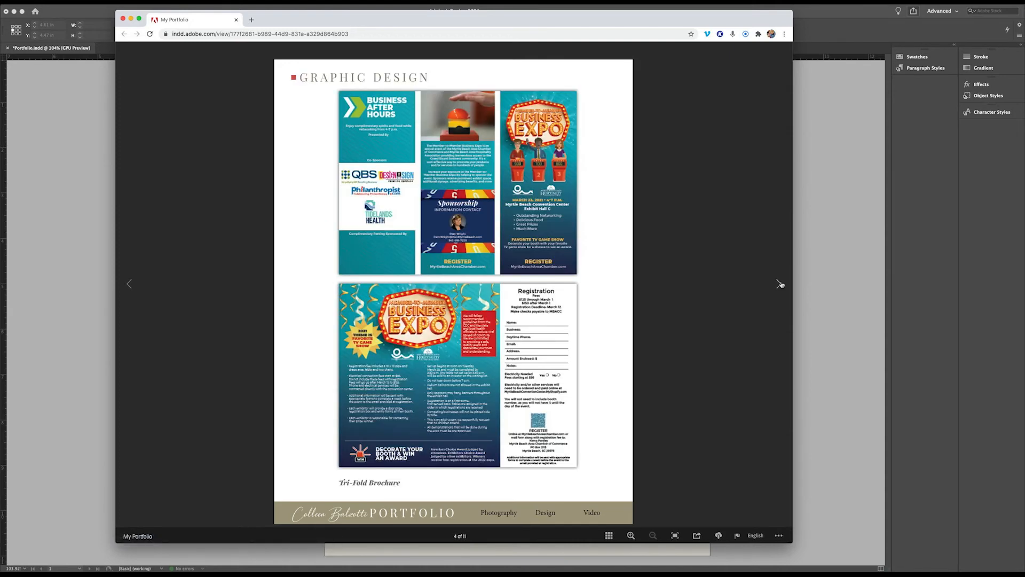
Show the page thumbnails, use them to jump to pages 11, 8 and 4, and page back toward the cover
{"action": "left_click", "coordinate": [608, 535]}
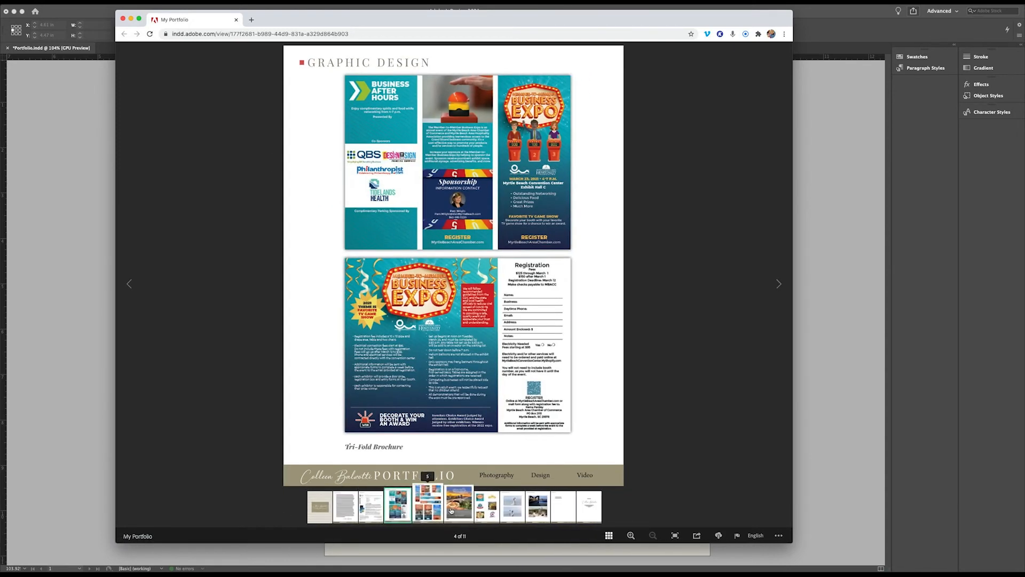
{"action": "left_click", "coordinate": [592, 508]}
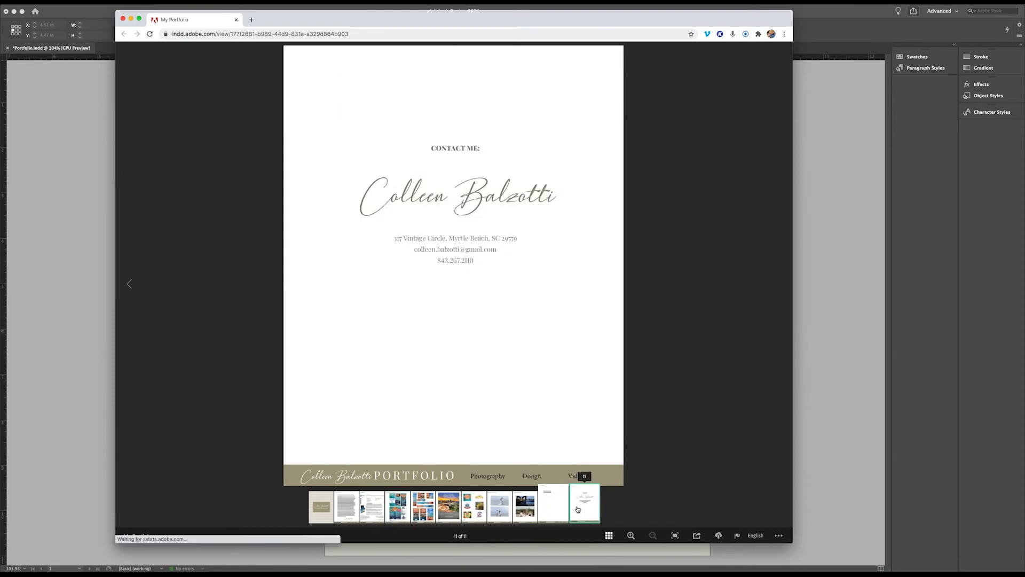
{"action": "left_click", "coordinate": [503, 507]}
{"action": "left_click", "coordinate": [410, 515]}
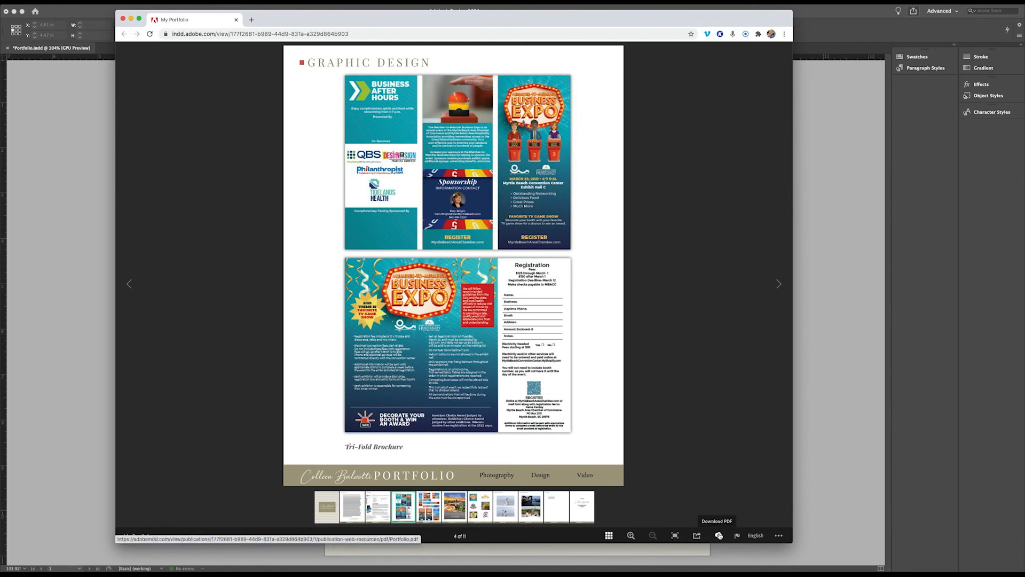
{"action": "left_click", "coordinate": [129, 283]}
{"action": "left_click", "coordinate": [128, 283]}
{"action": "left_click", "coordinate": [128, 283]}
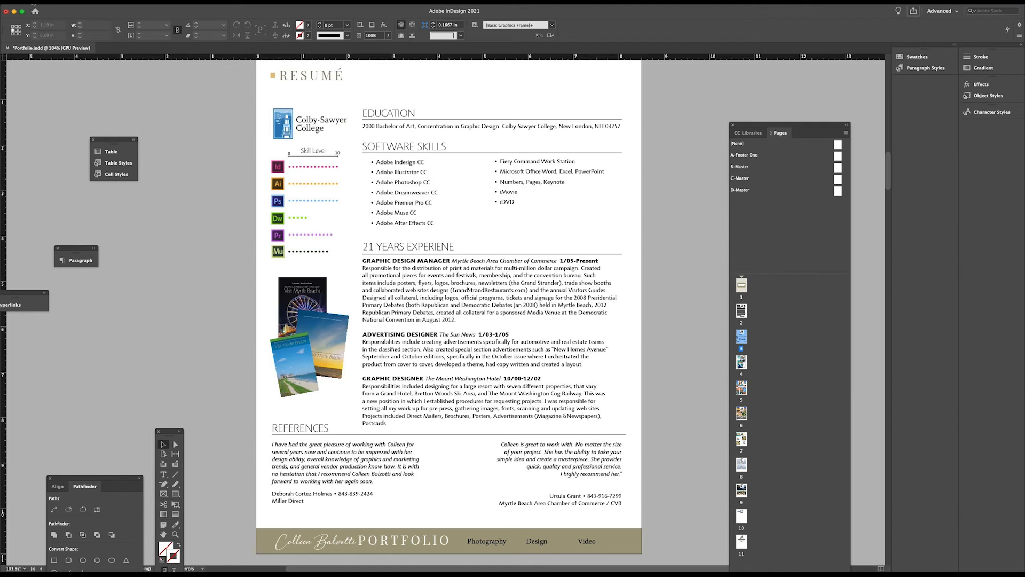
Return to the InDesign document and open its Publish Online Dashboard in the browser
{"action": "left_click", "coordinate": [59, 2]}
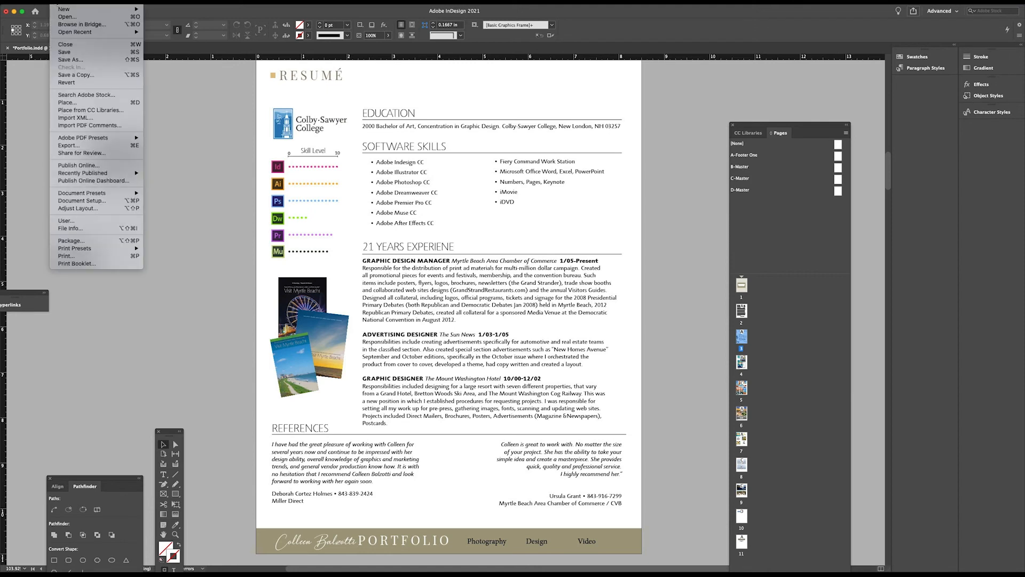
{"action": "left_click", "coordinate": [84, 182]}
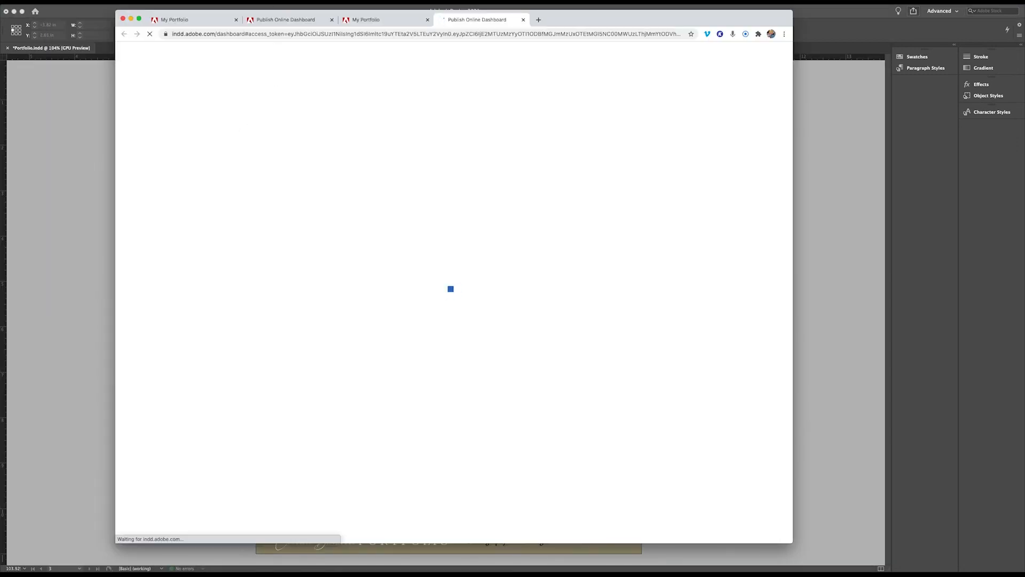